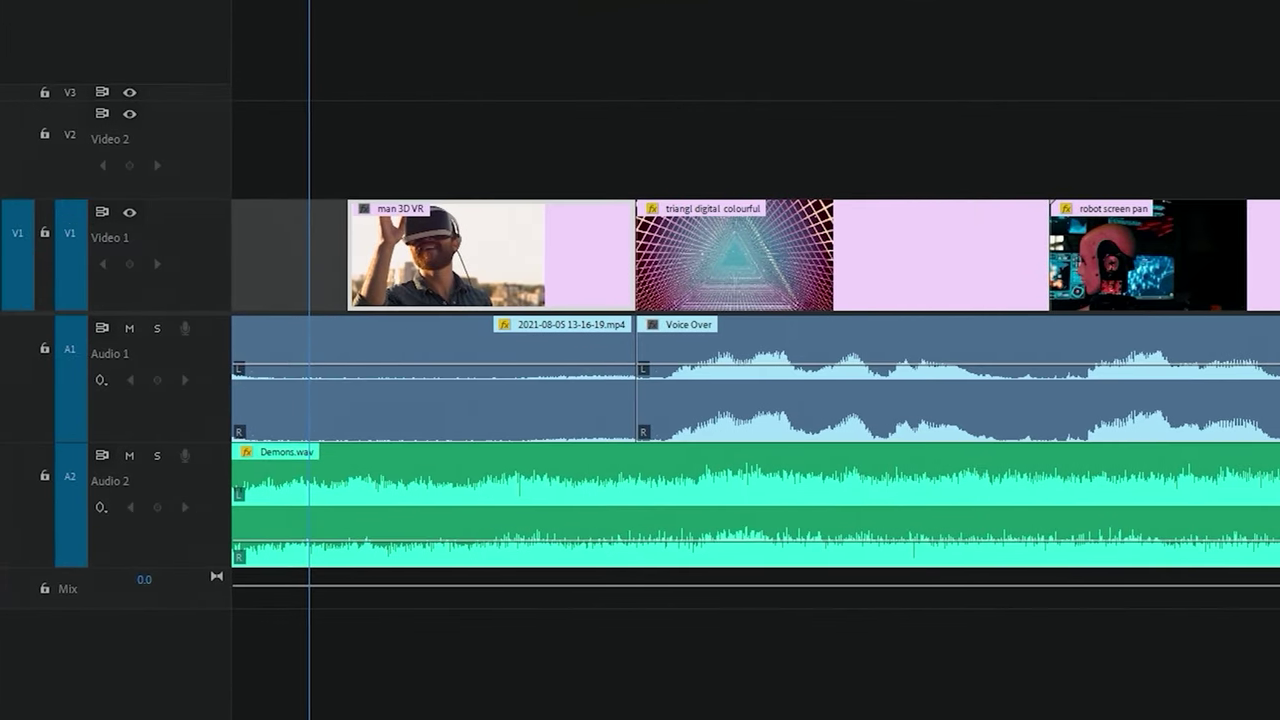
Step: Preview the Voice Over clip in the Source monitor, then drop its audio on A1 near 00:00:18
key(space)
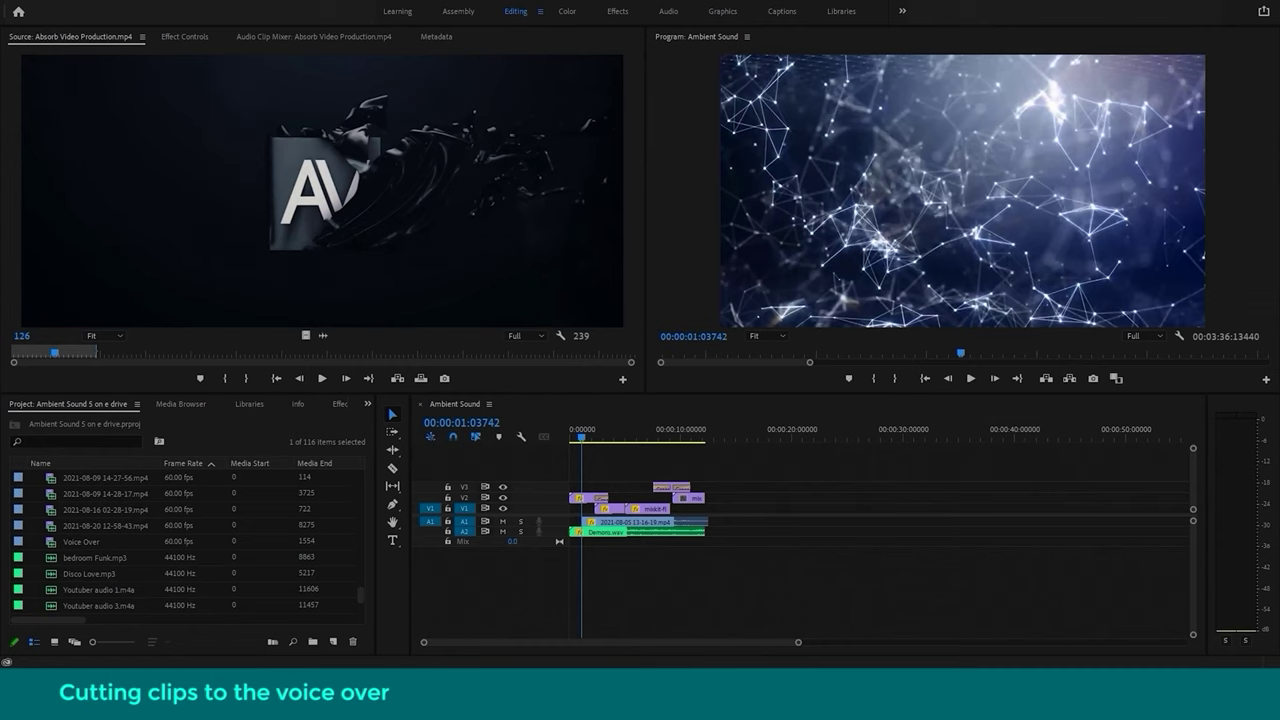
key(shift+2)
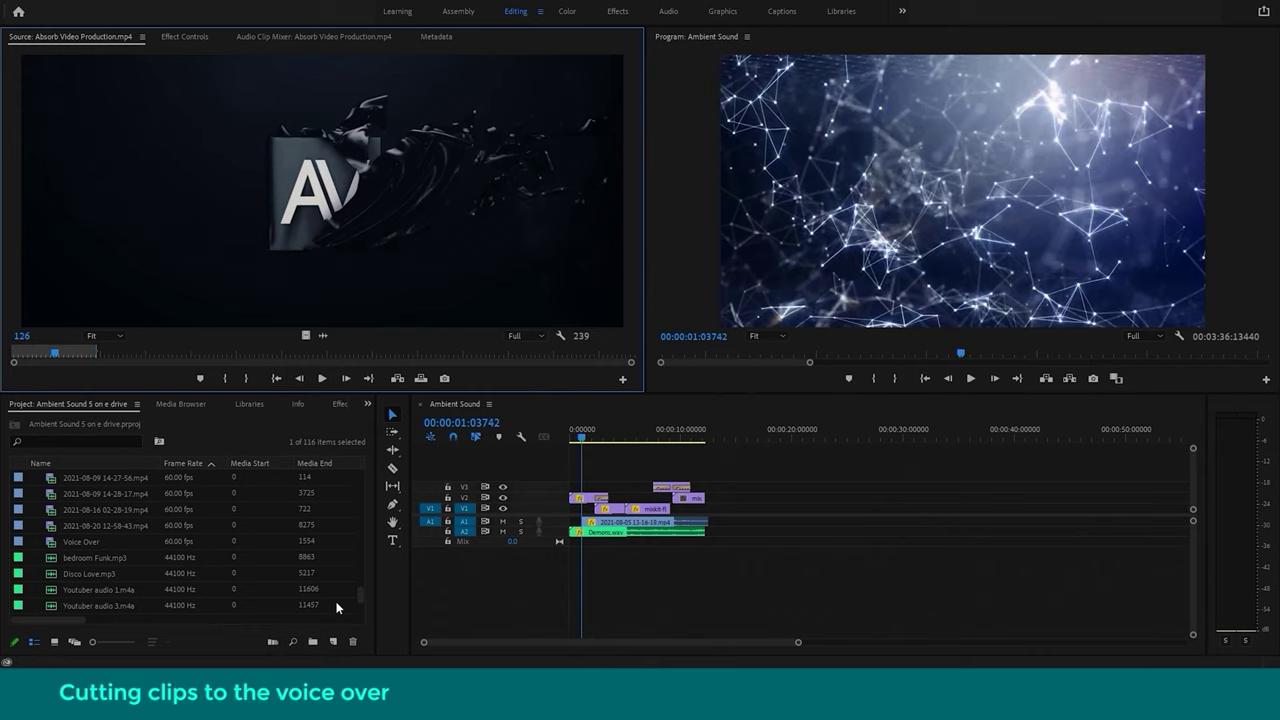
double_click(53, 545)
scroll(364, 598, down, 1)
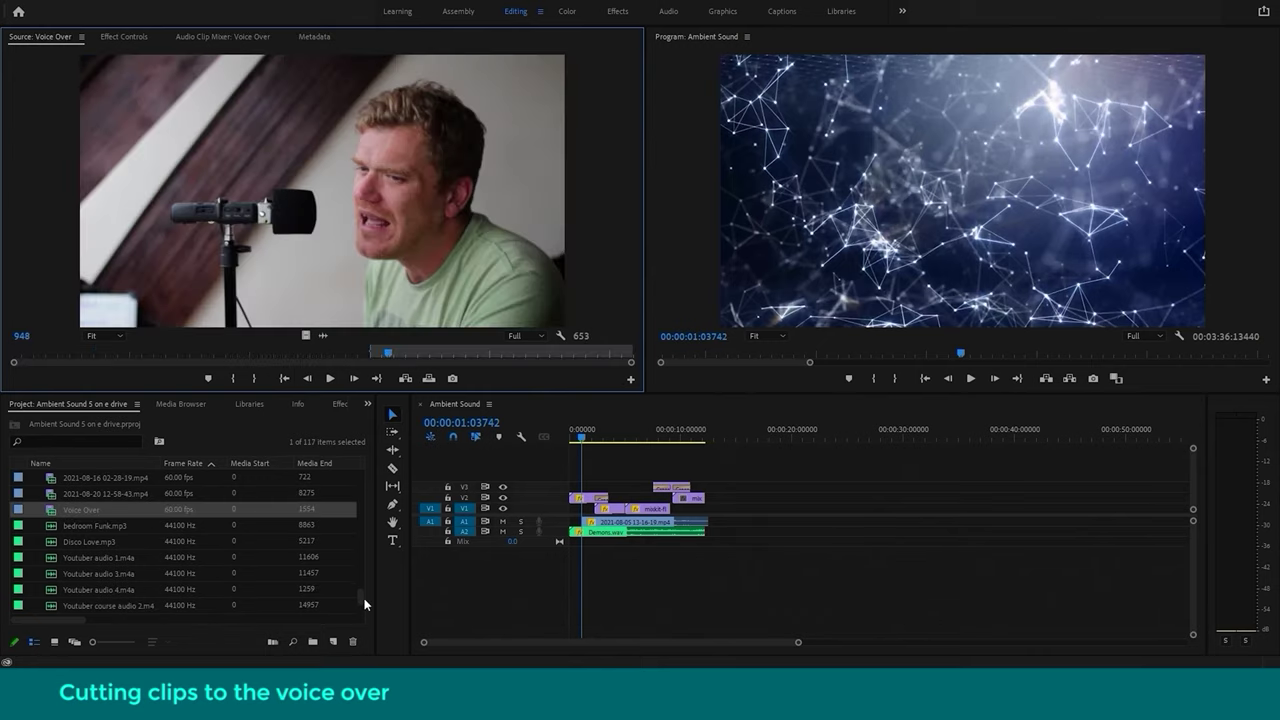
key(space)
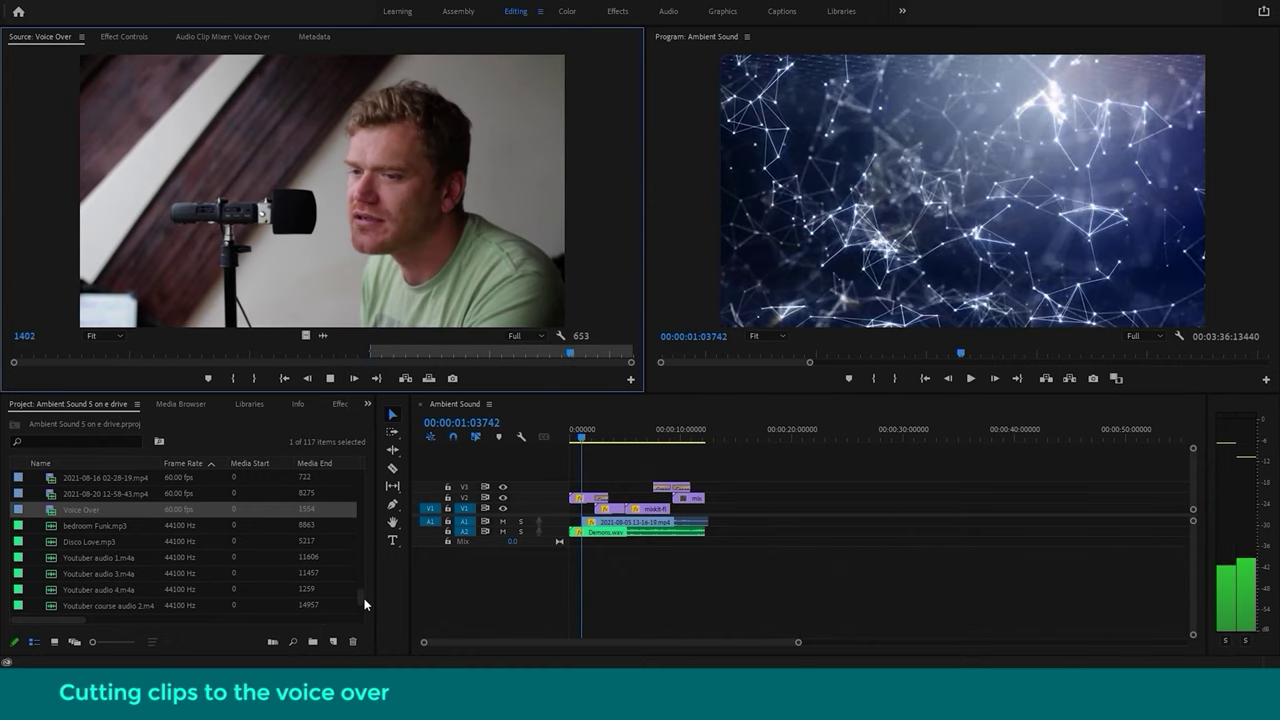
key(space)
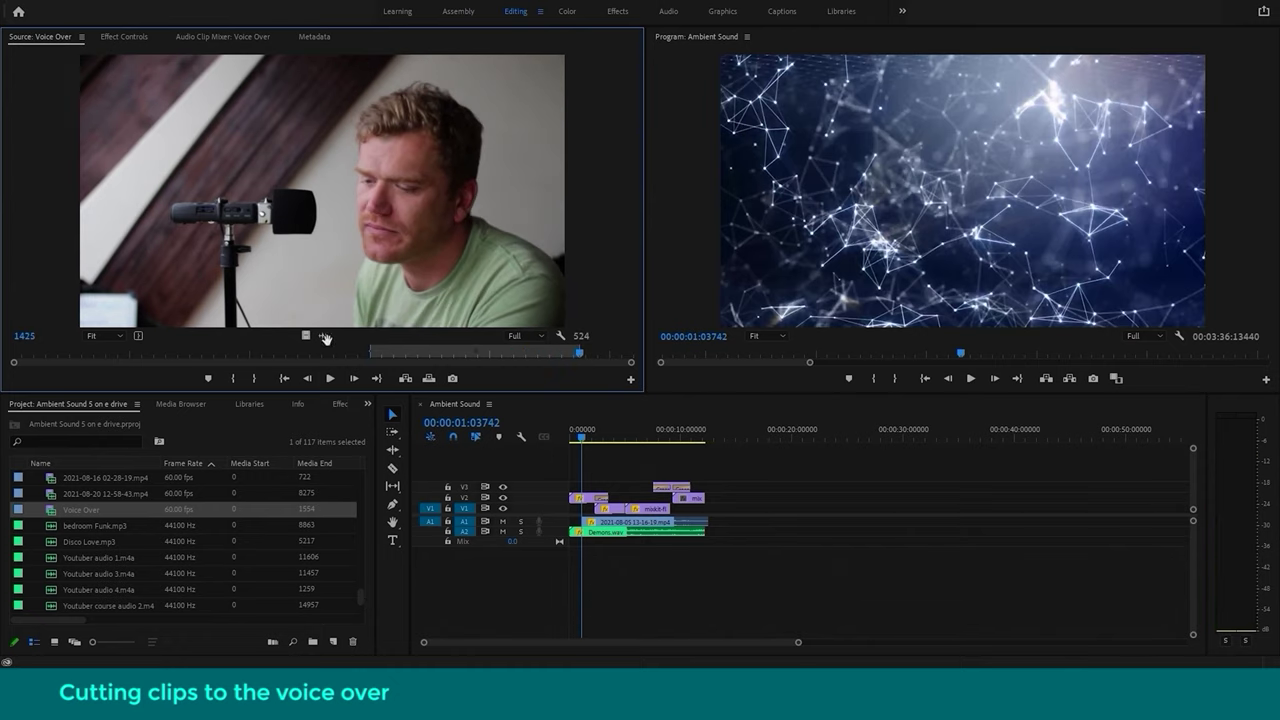
drag(323, 336, 785, 529)
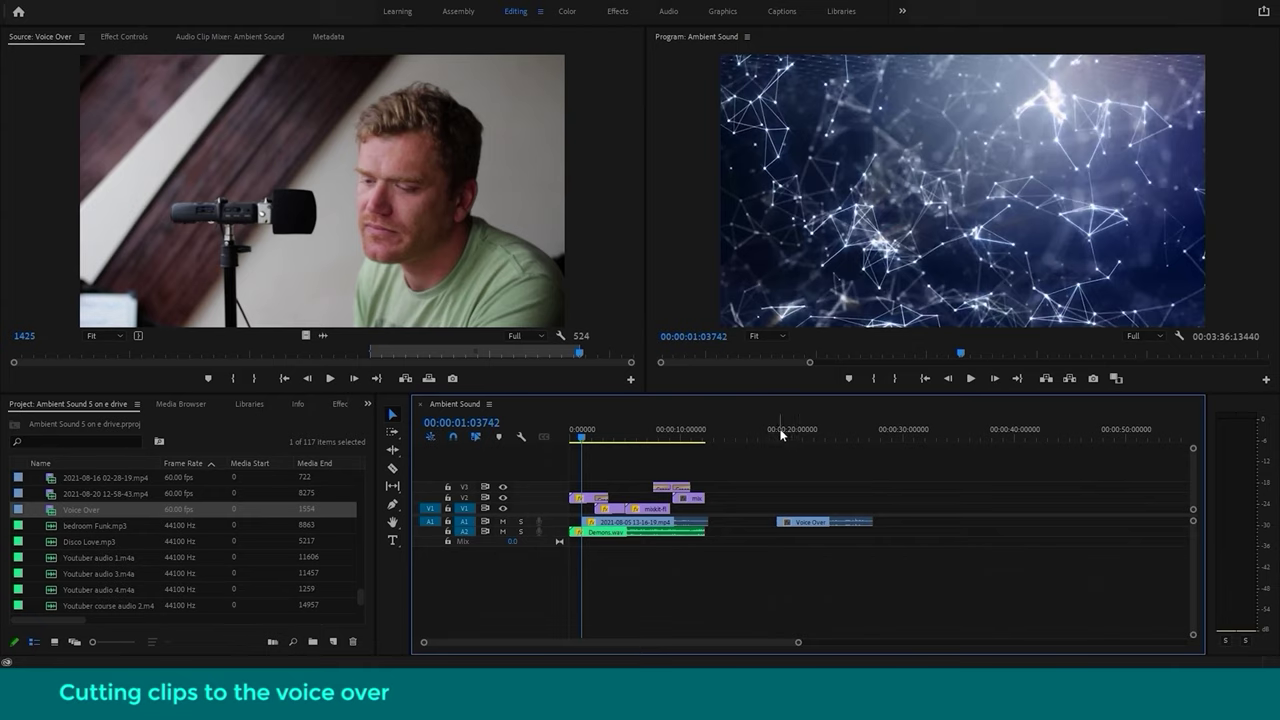
click(782, 432)
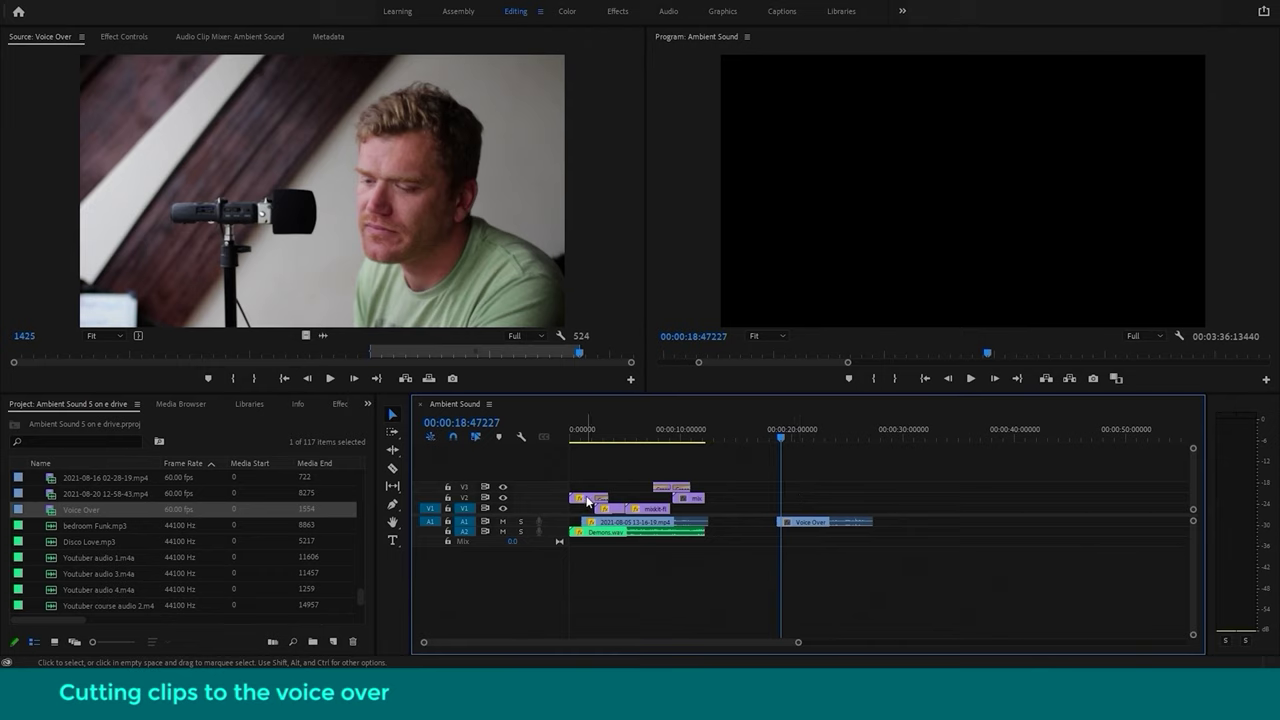
Step: Place the computer-code clip on V1, plus data-monitors and digital-network on V2 at ~21s and ~23s
drag(780, 502, 776, 500)
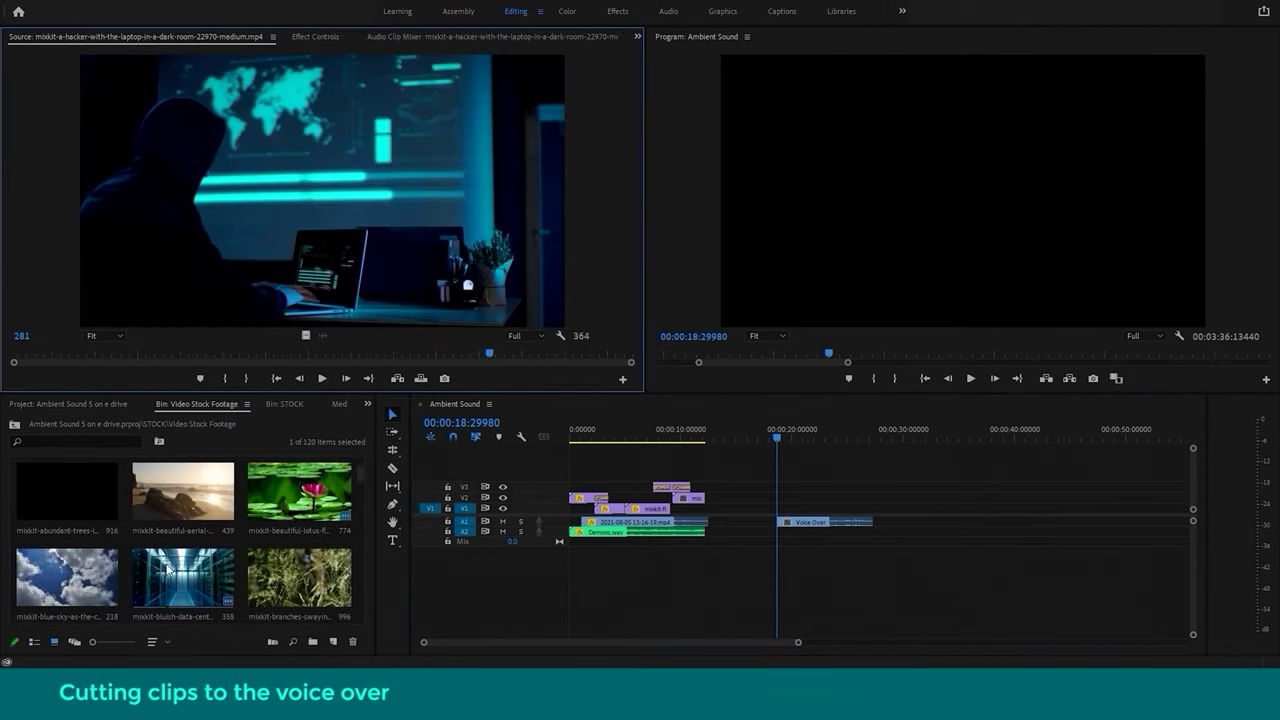
double_click(183, 577)
drag(299, 491, 787, 508)
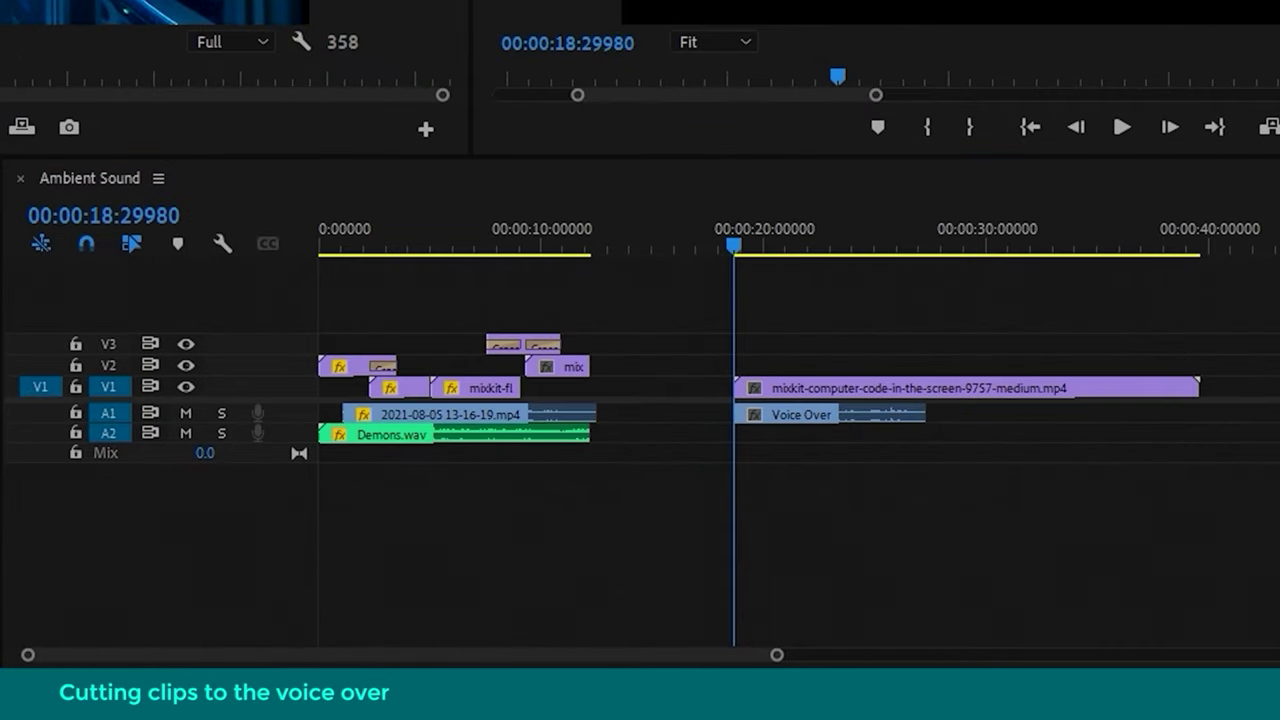
drag(160, 10, 810, 366)
drag(160, 10, 868, 366)
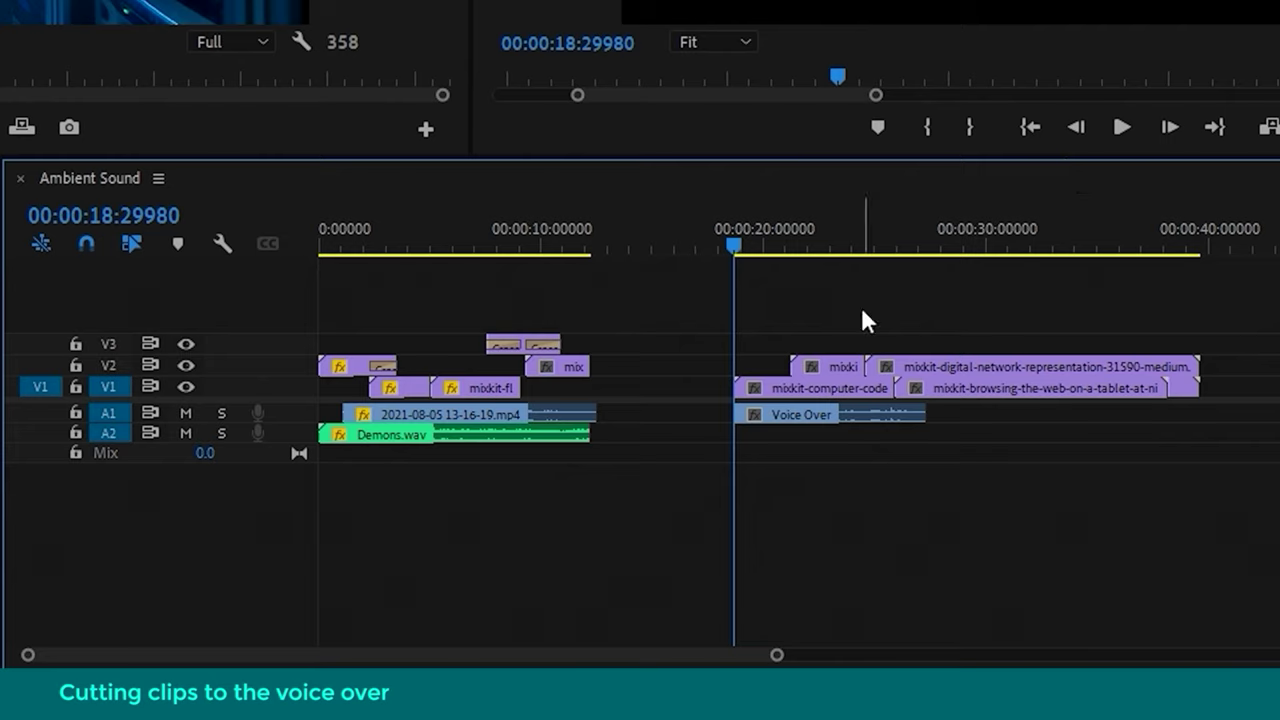
Step: Move browsing-the-web and a shortened digital-network onto V1, trimming the last clip to the voiceover end
drag(830, 366, 795, 385)
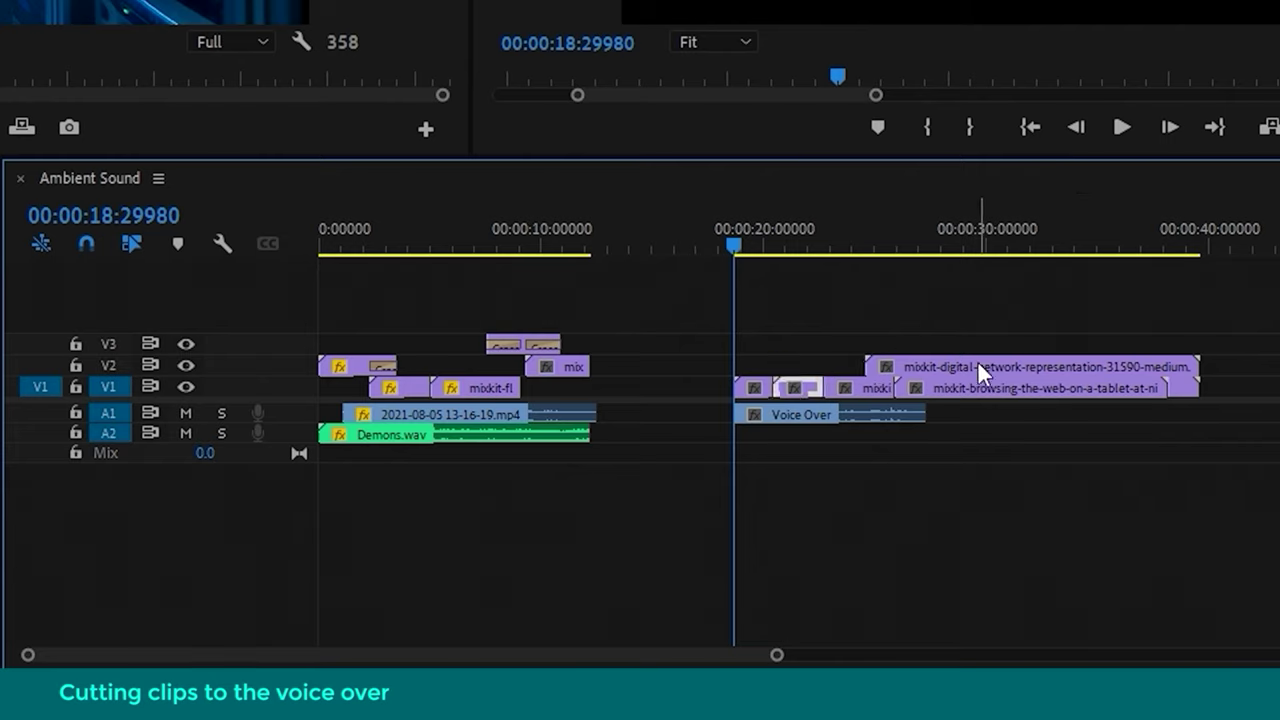
drag(980, 371, 940, 368)
drag(1165, 357, 848, 387)
drag(1168, 387, 925, 387)
Step: Enlarge A1 to show the waveform and trim the Voice Over's silent start to where speech begins
key(space)
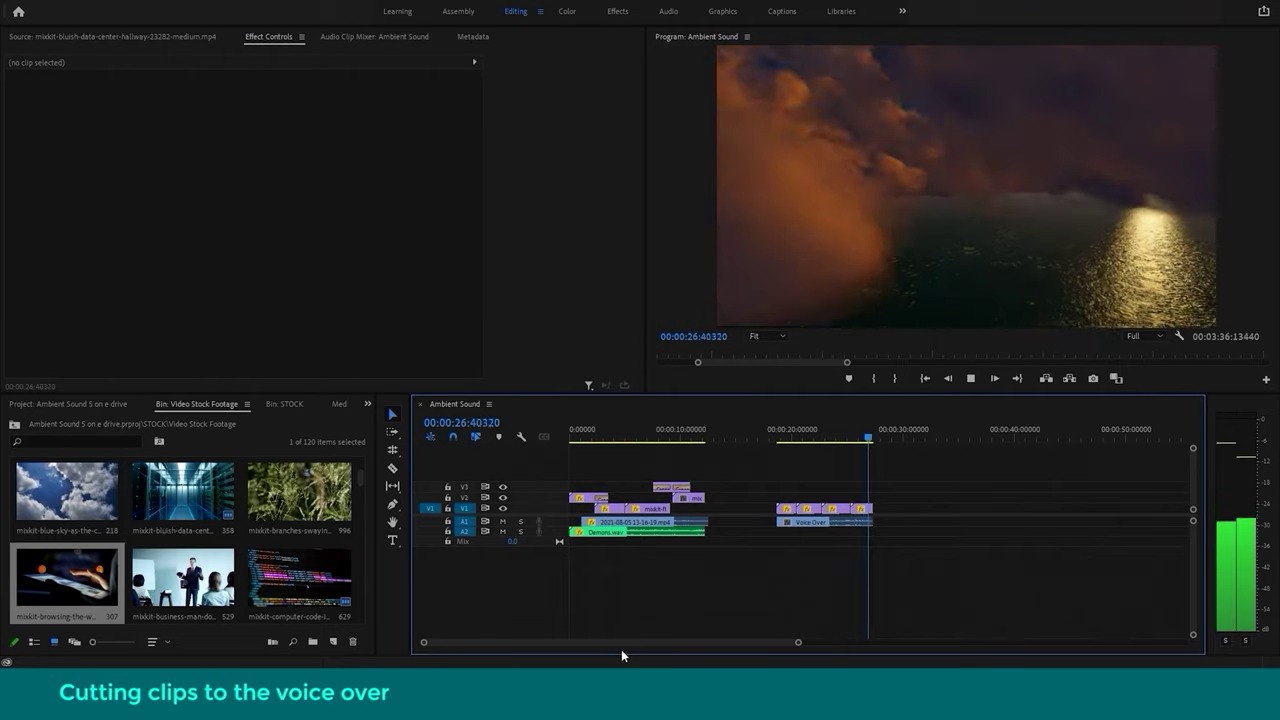
click(778, 438)
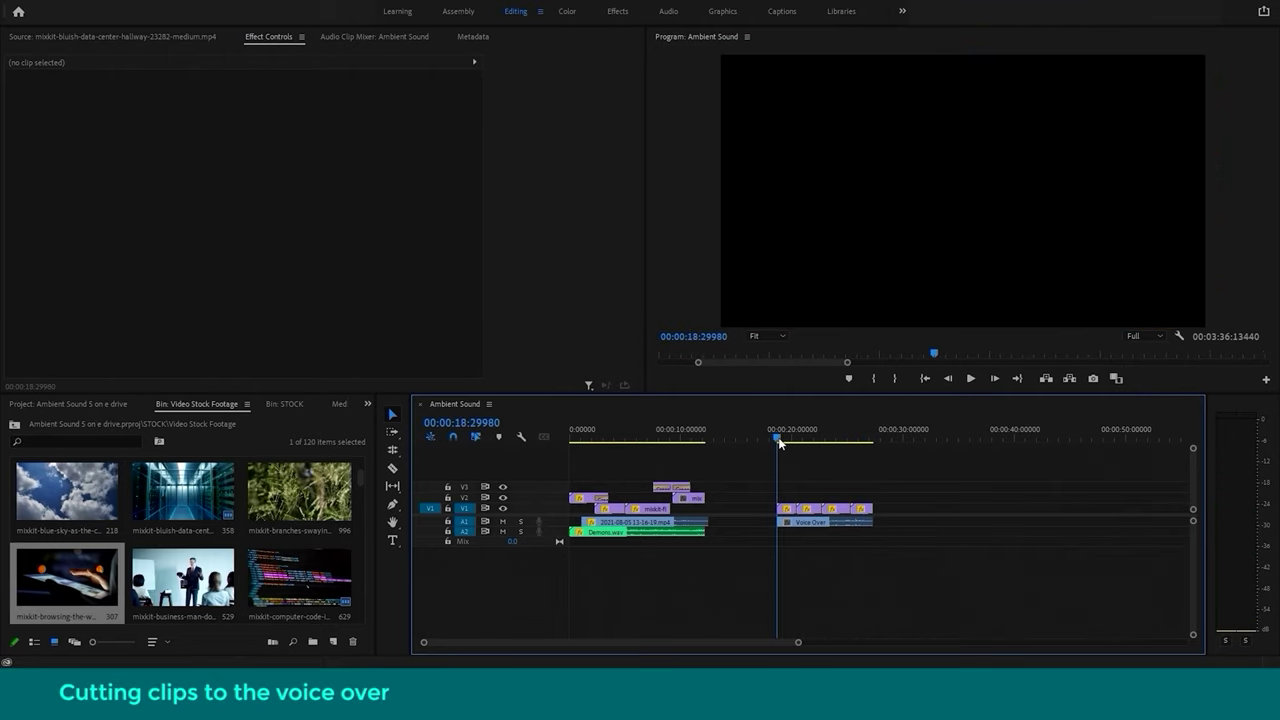
key(=)
key(Delete)
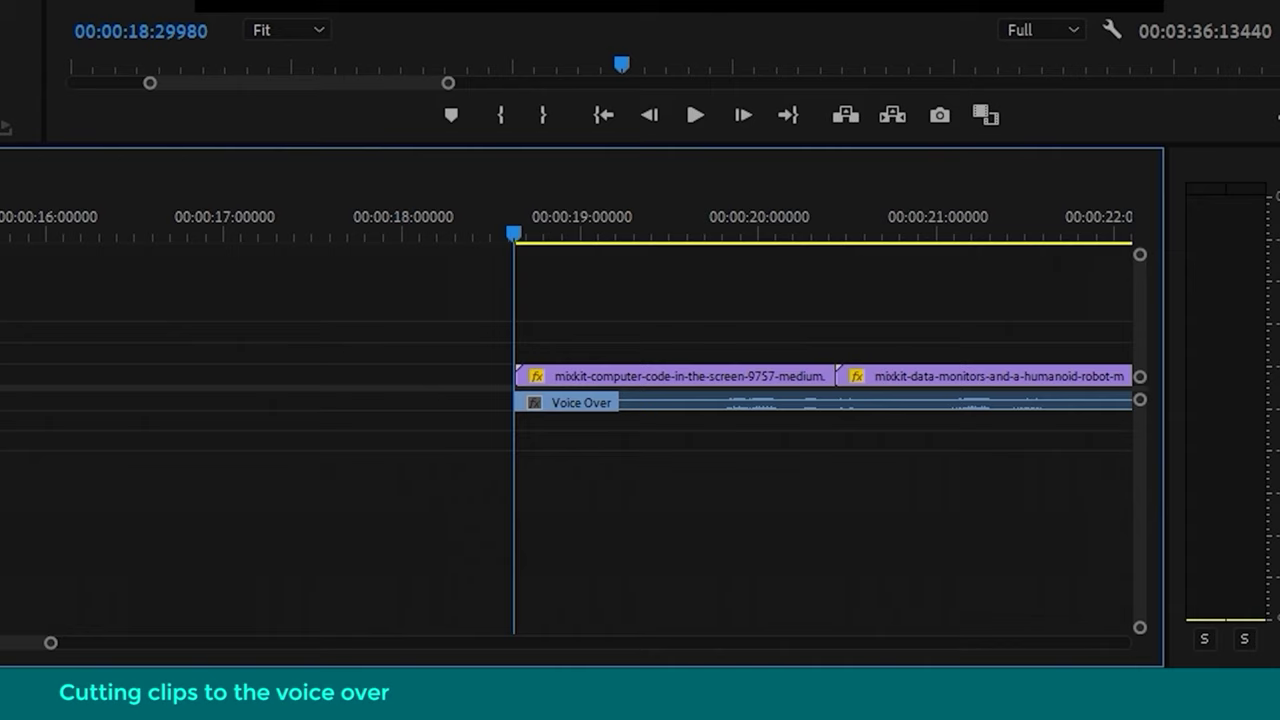
drag(5, 410, 20, 476)
key(space)
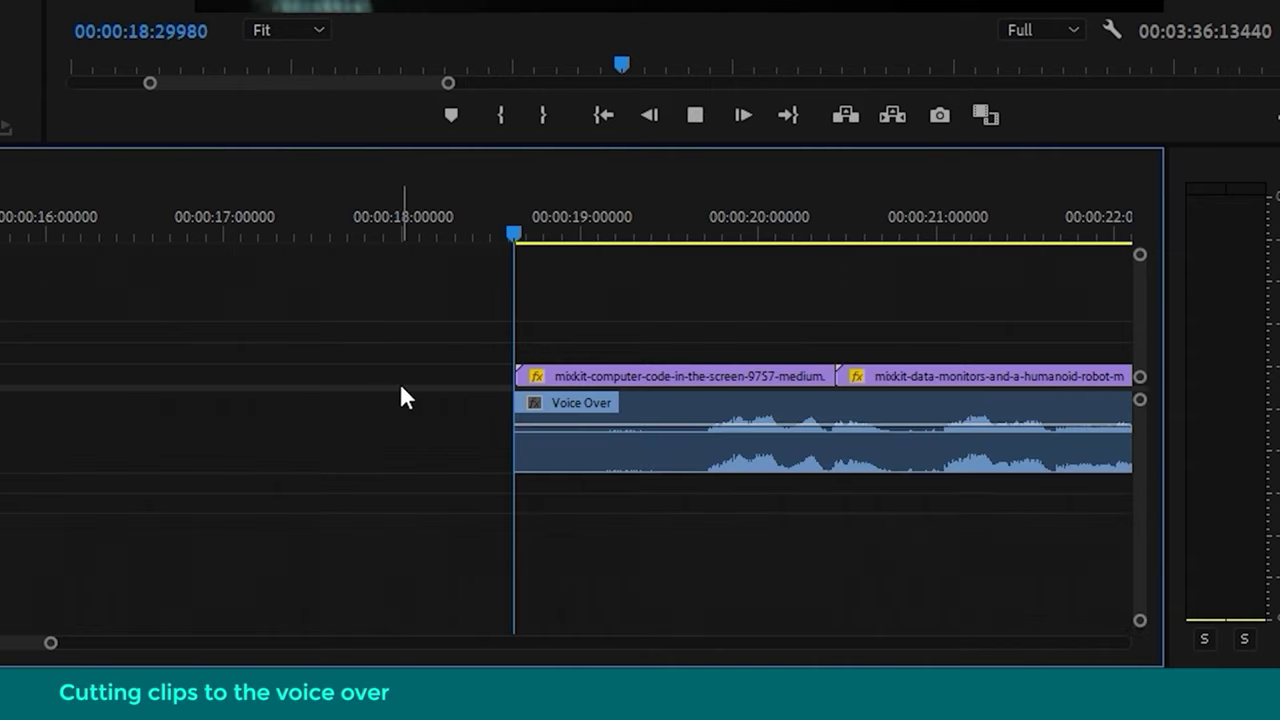
key(space)
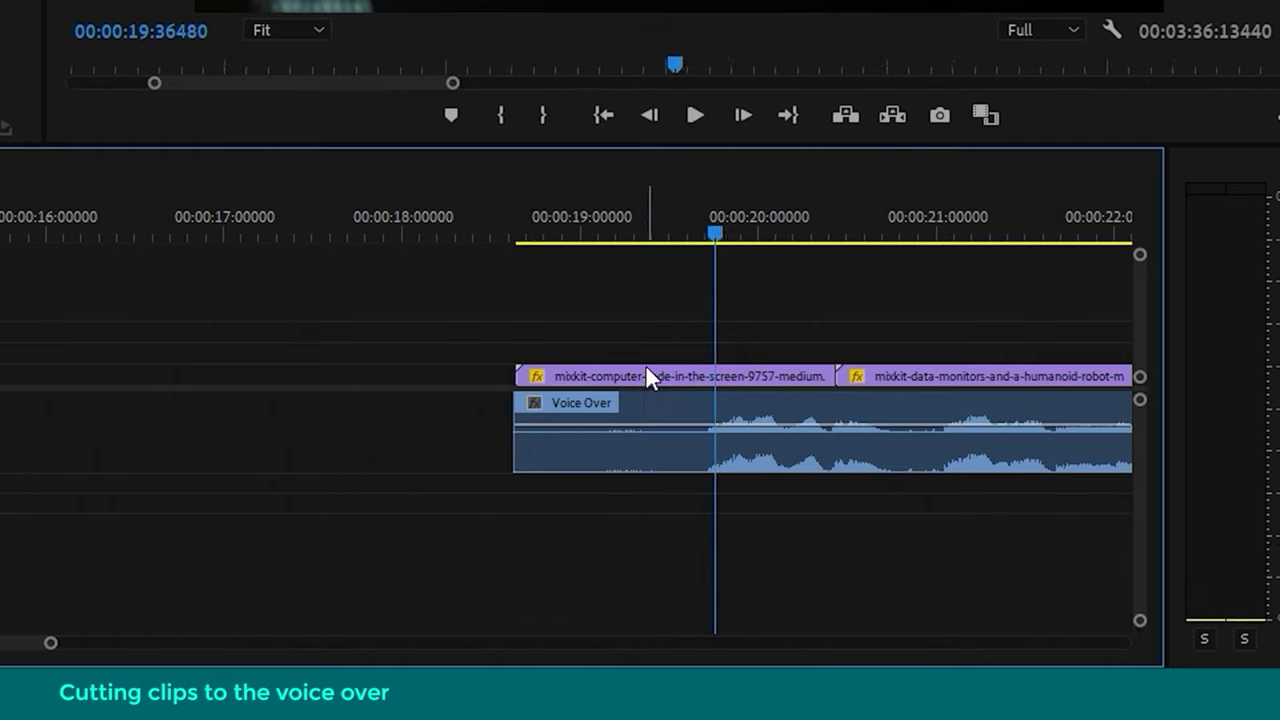
click(693, 232)
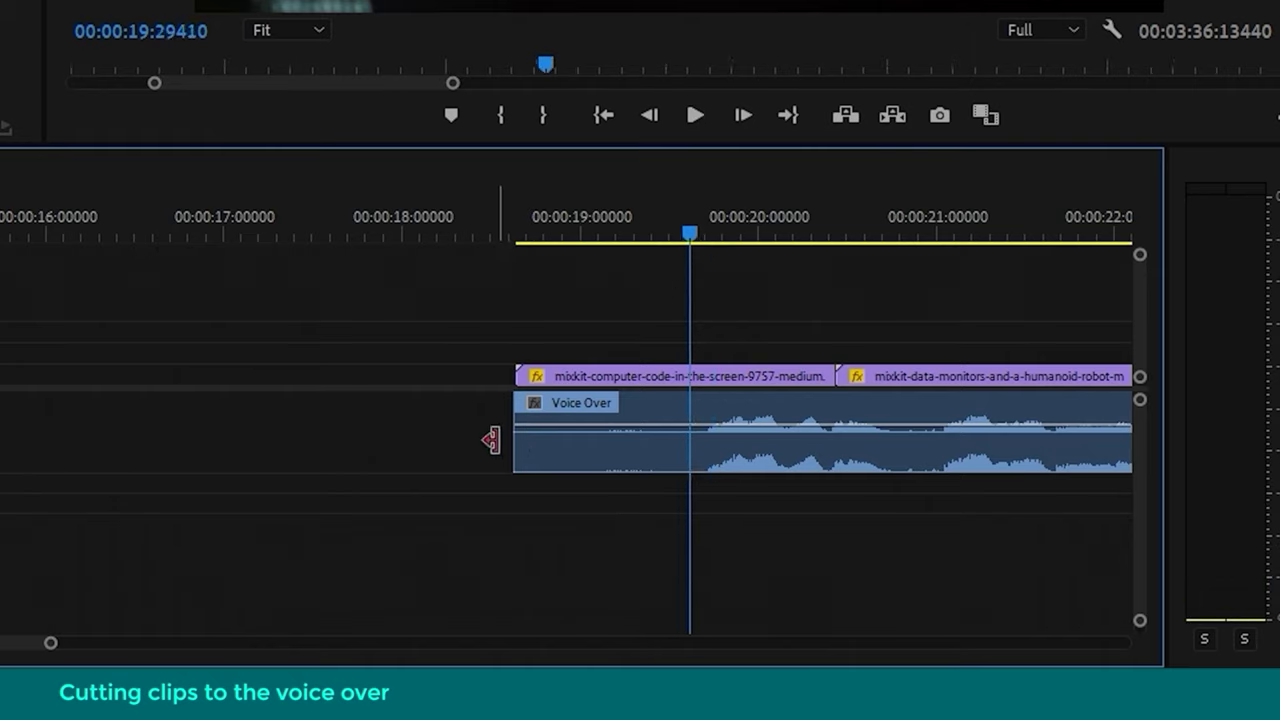
drag(516, 415, 690, 415)
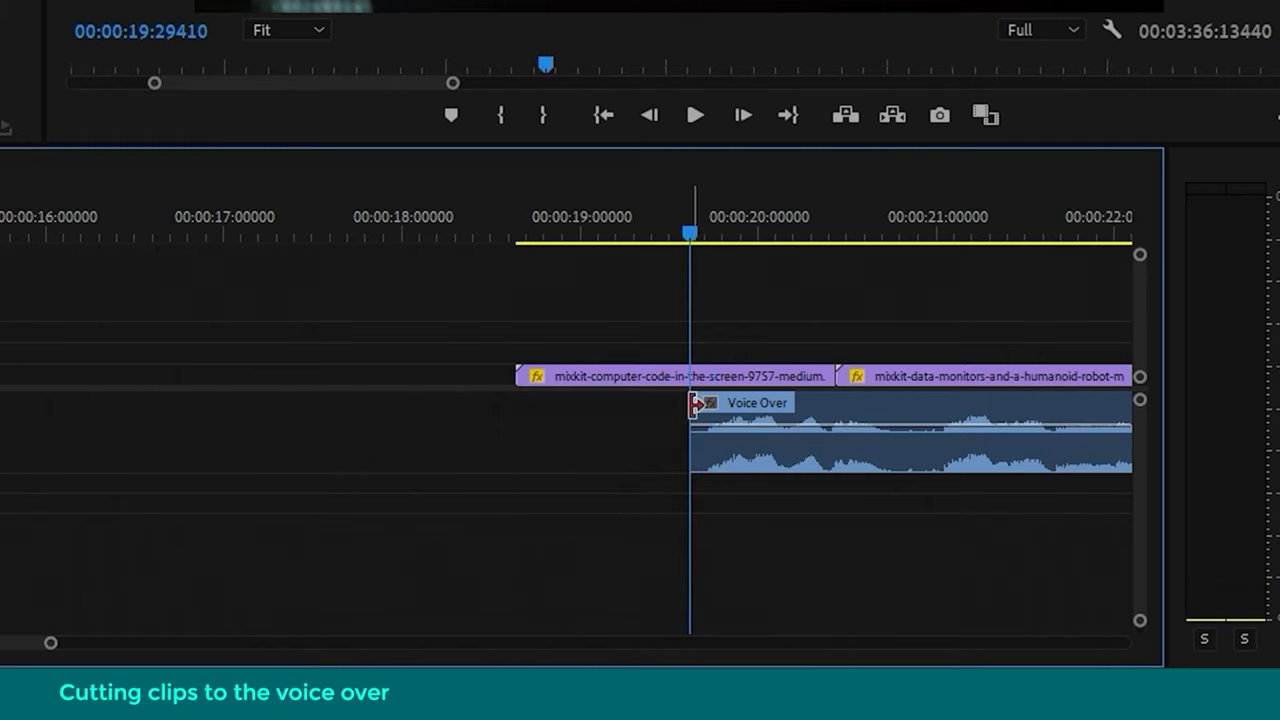
Step: Select the B-roll clips above the voiceover and shift them to start with it
key(minus)
key(minus)
key(minus)
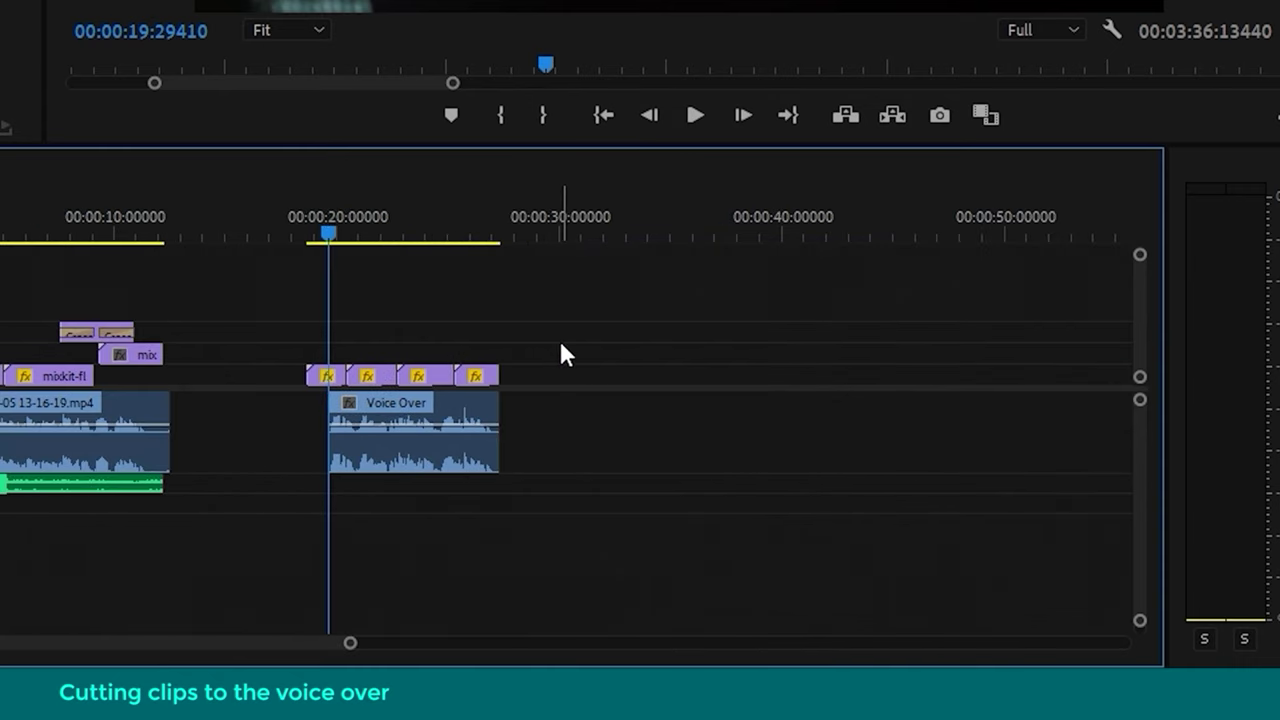
drag(559, 342, 315, 368)
key(equal)
key(equal)
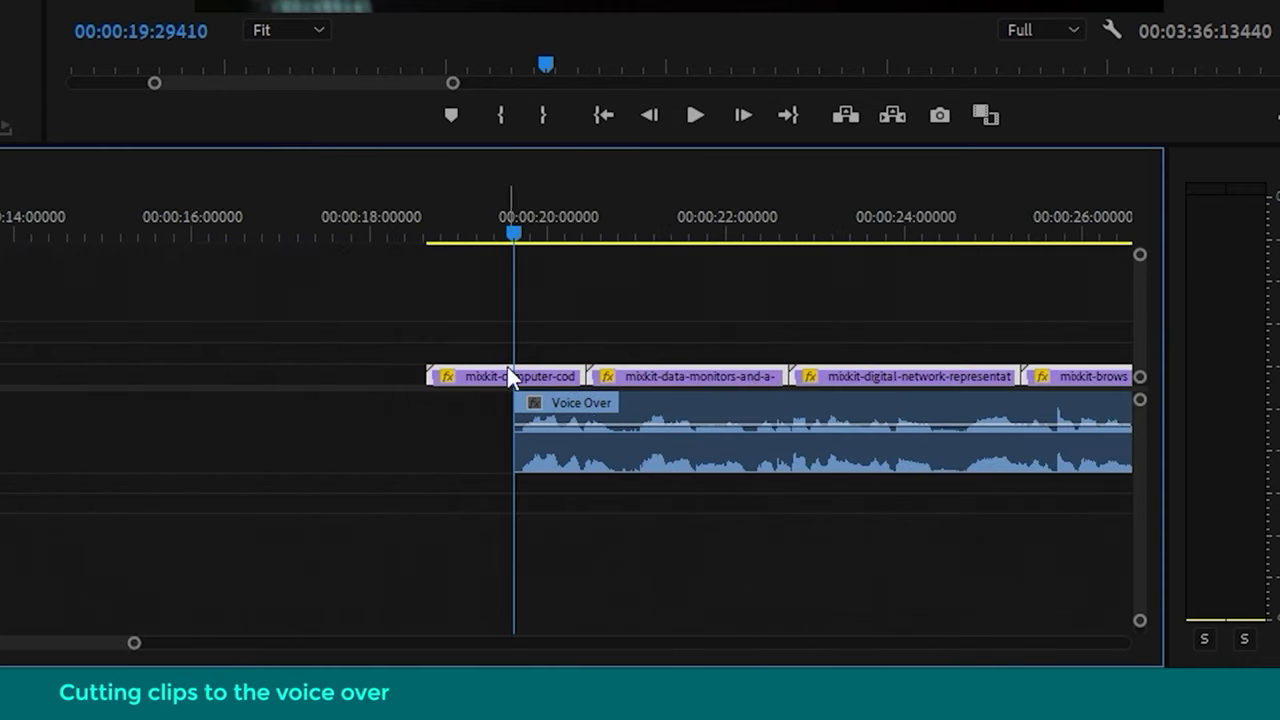
drag(508, 370, 594, 371)
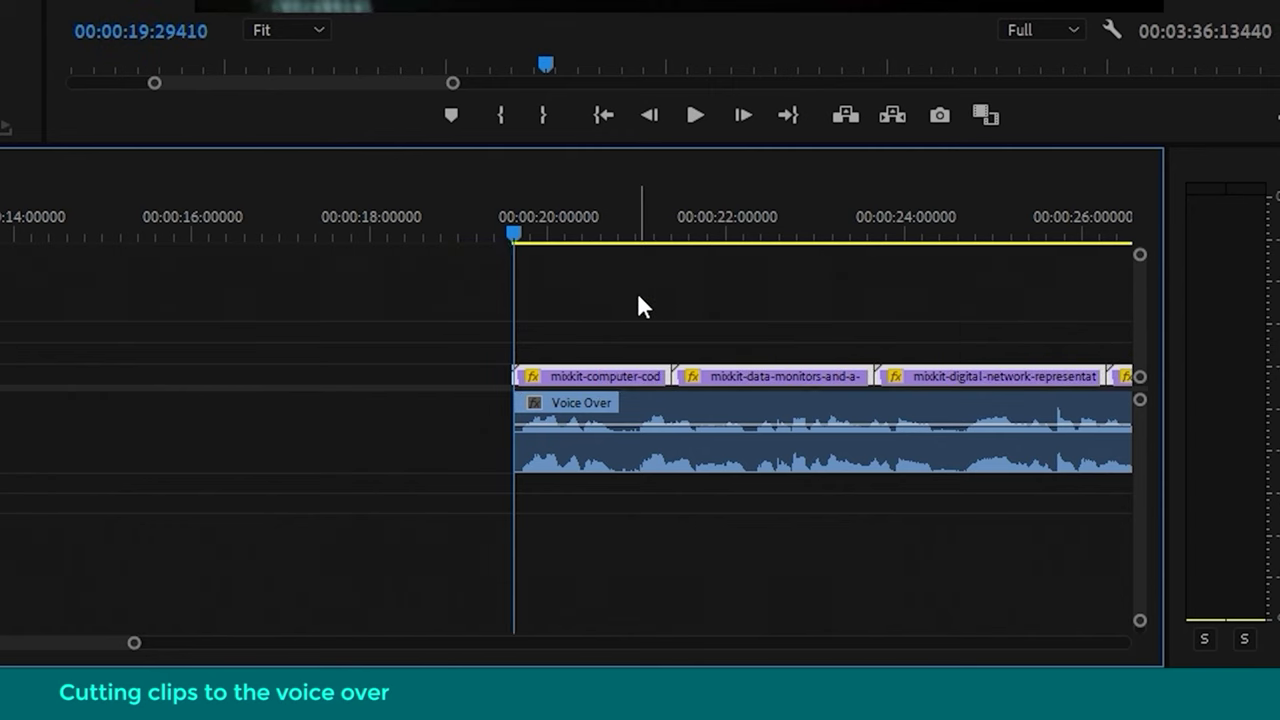
Step: Move the data-monitors clip earlier to the playhead and extend it to close the gap
key(space)
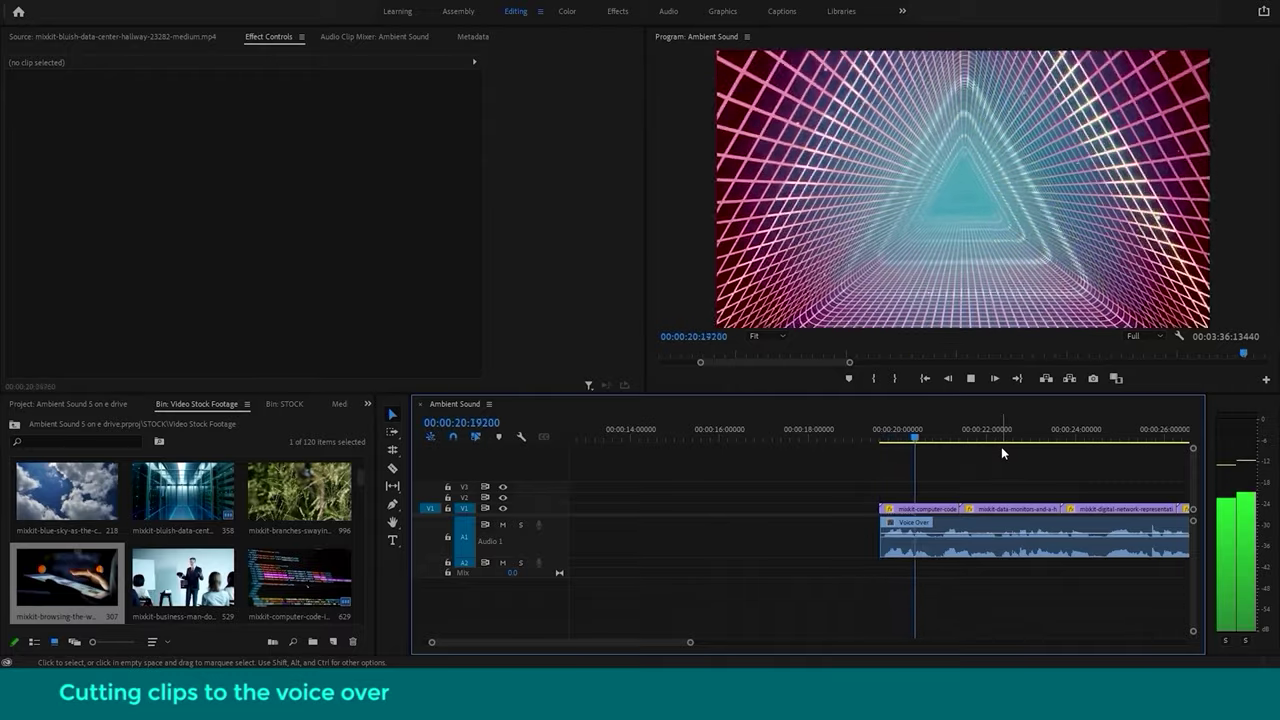
key(space)
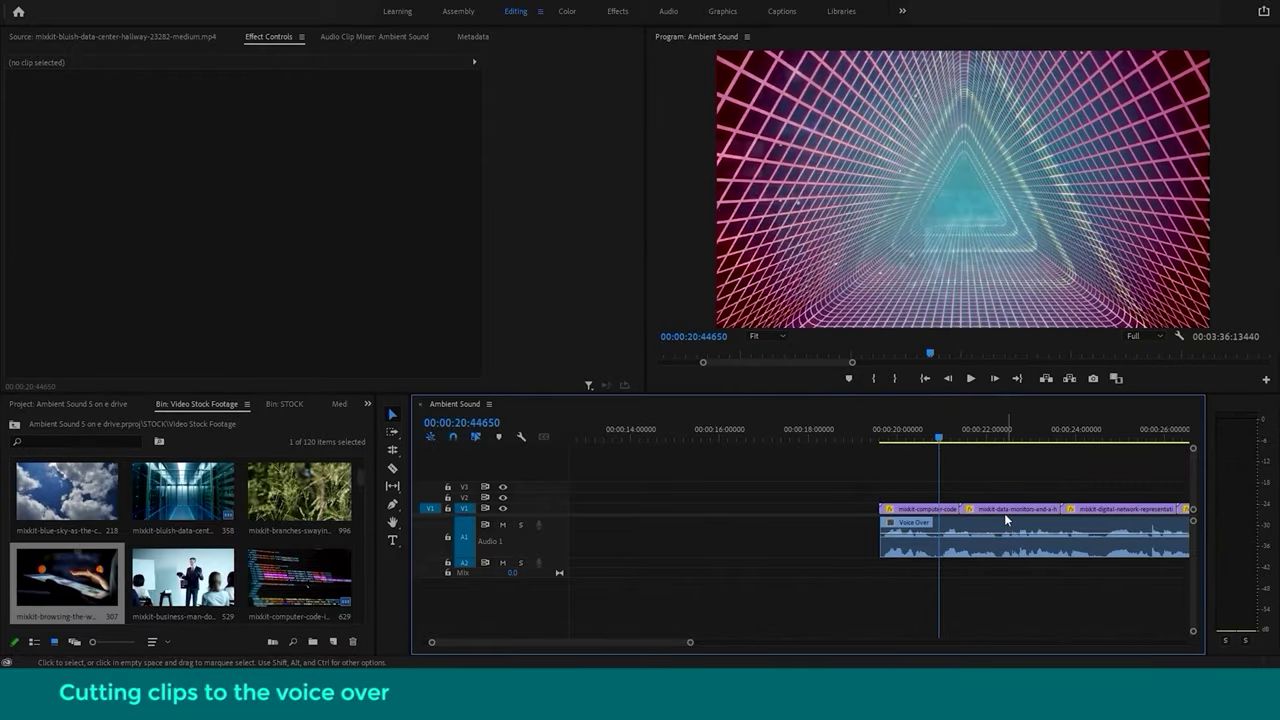
drag(1009, 506, 987, 507)
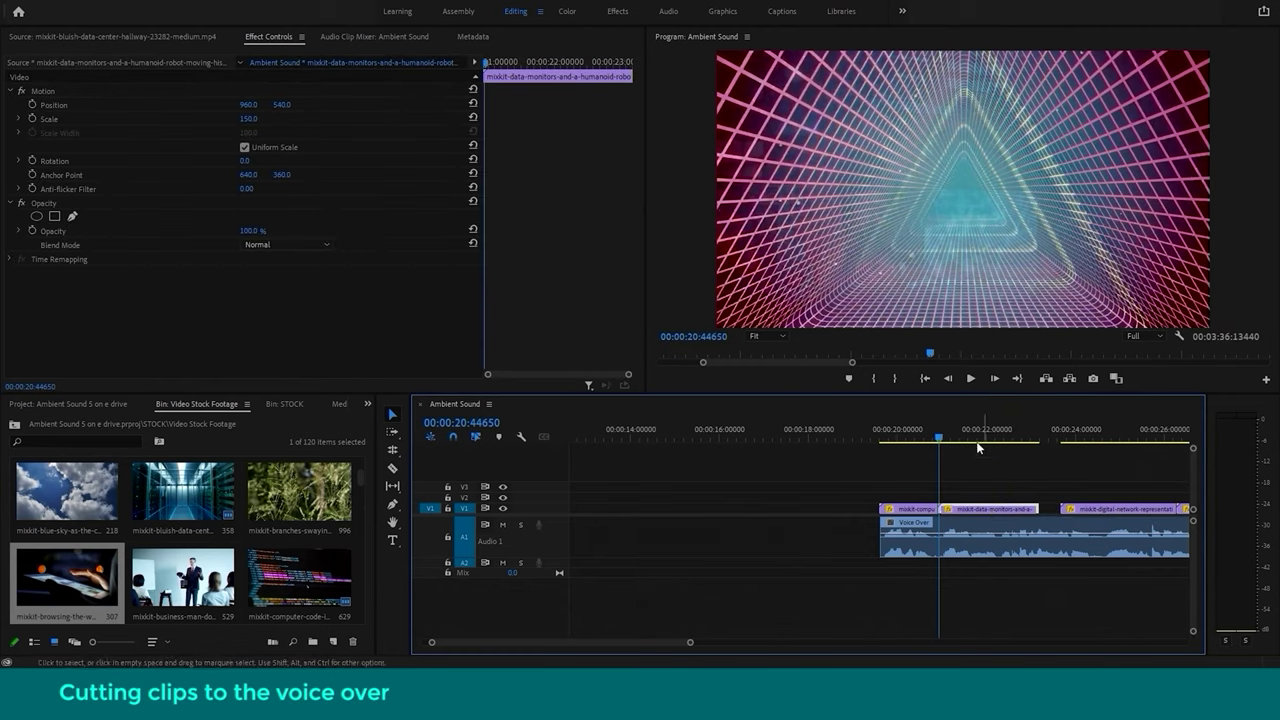
drag(898, 435, 880, 435)
click(877, 446)
key(space)
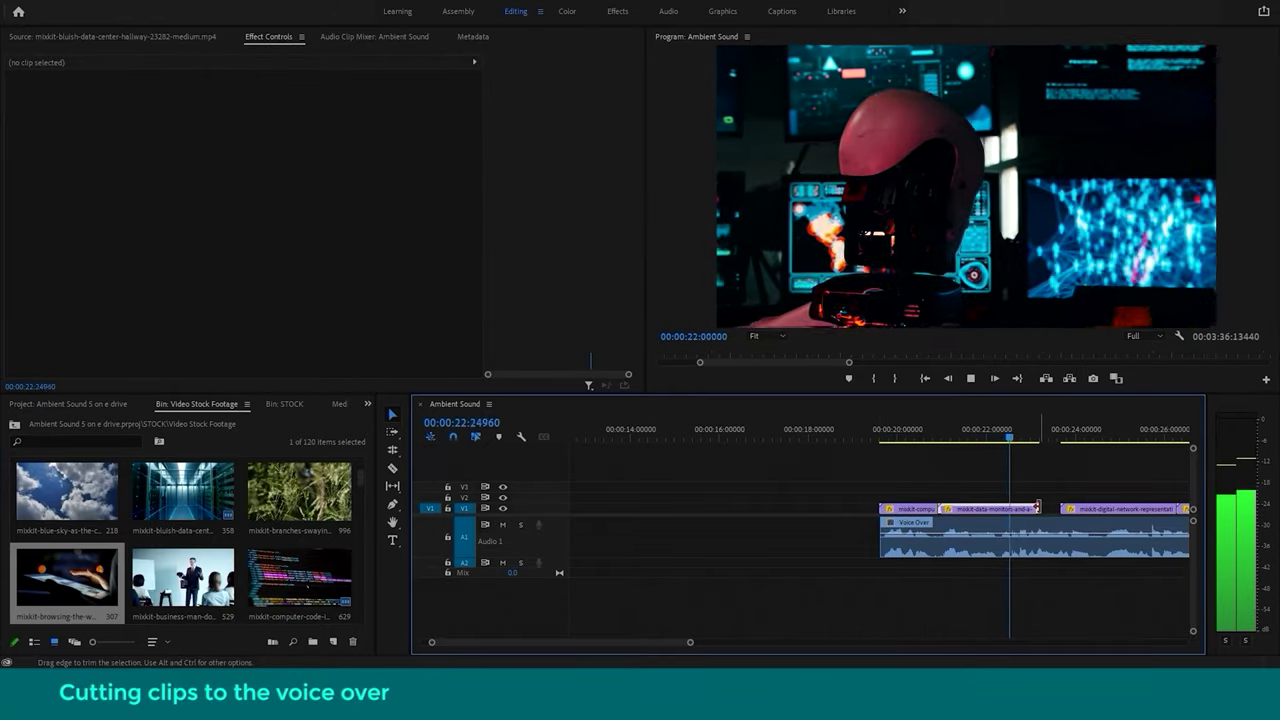
drag(1036, 508, 1090, 510)
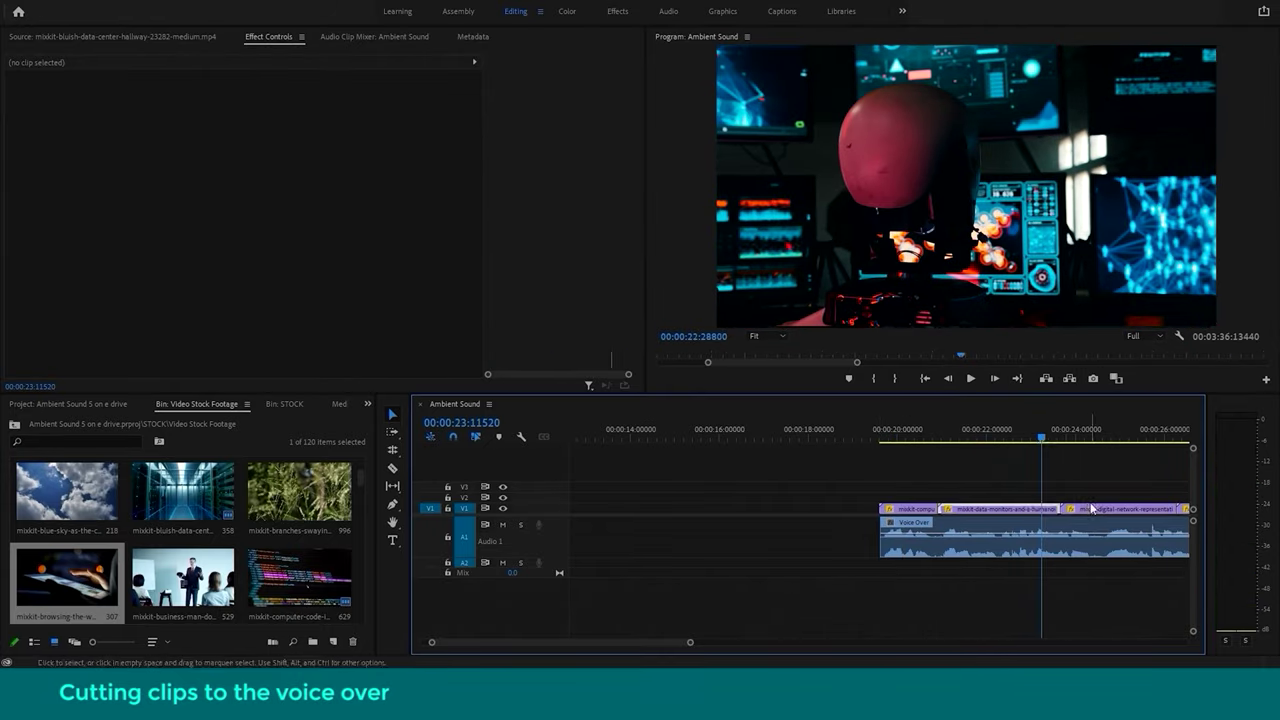
key(minus)
key(minus)
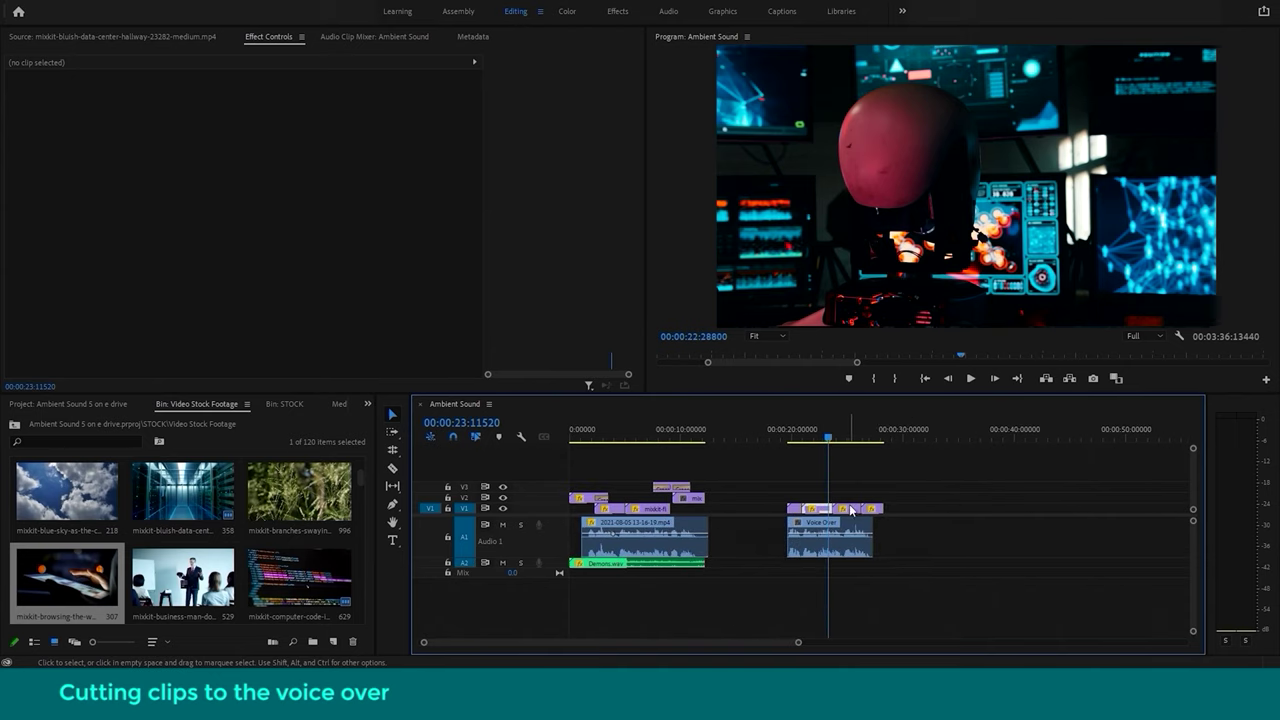
Step: Reposition the short V1 clip, extend it, and trim its end back to the playhead
drag(853, 511, 950, 497)
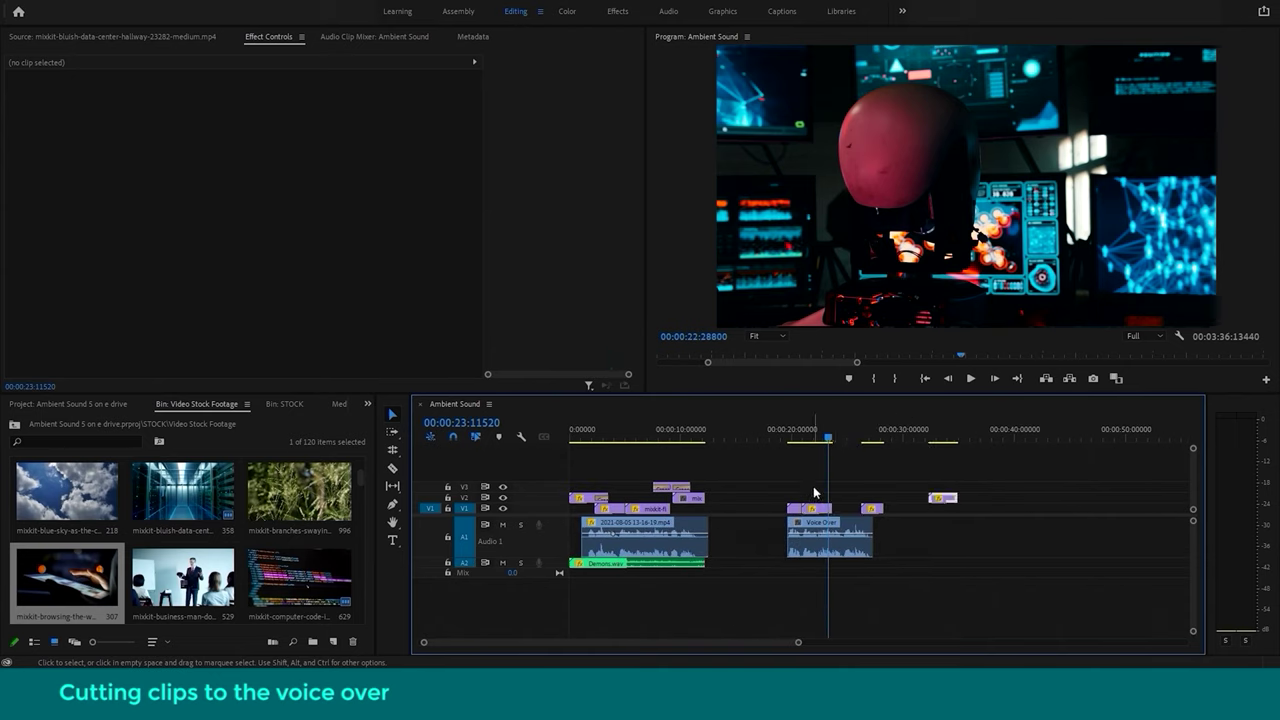
drag(840, 508, 858, 508)
key(space)
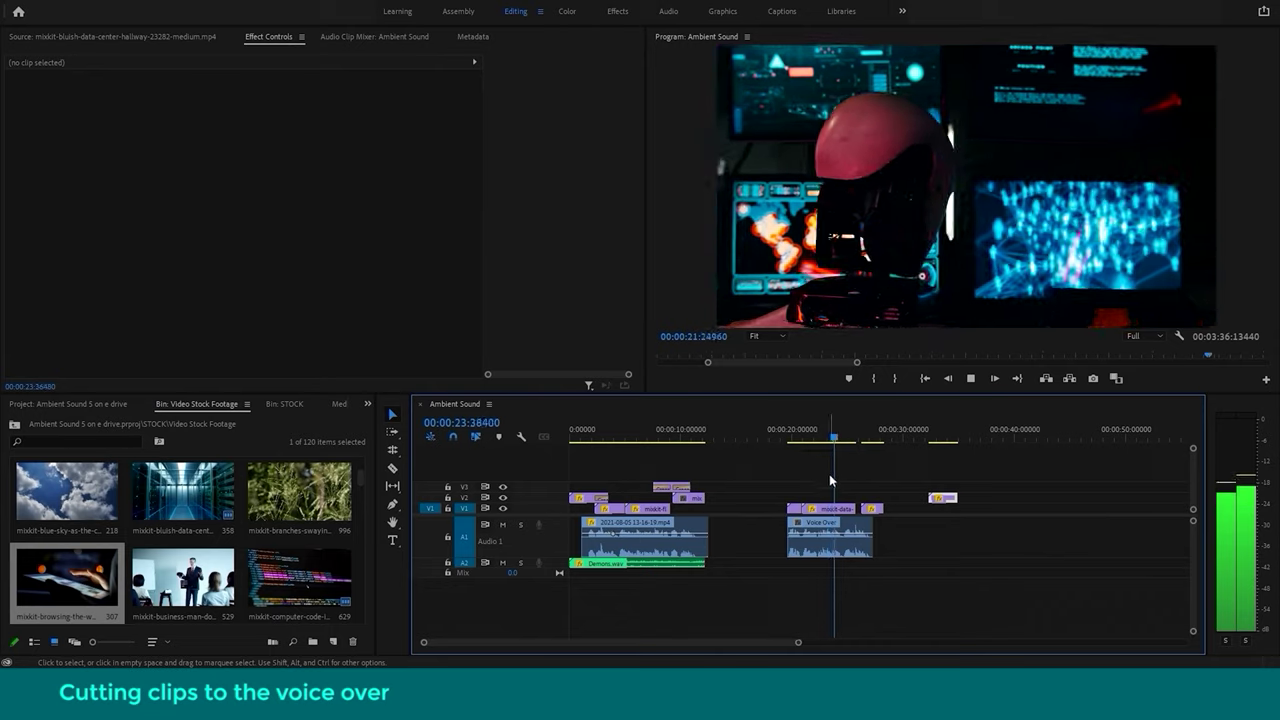
key(space)
key(space)
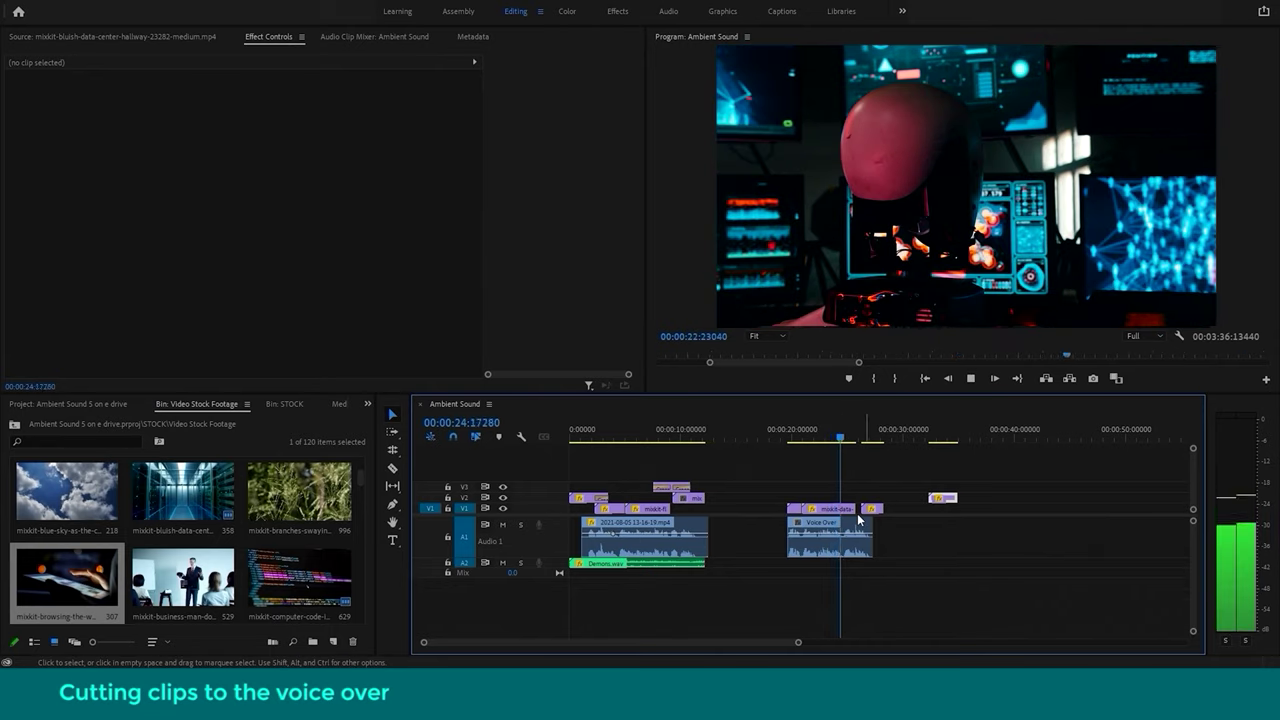
mouse_move(856, 510)
mouse_down()
mouse_move(841, 510)
mouse_move(855, 511)
mouse_up()
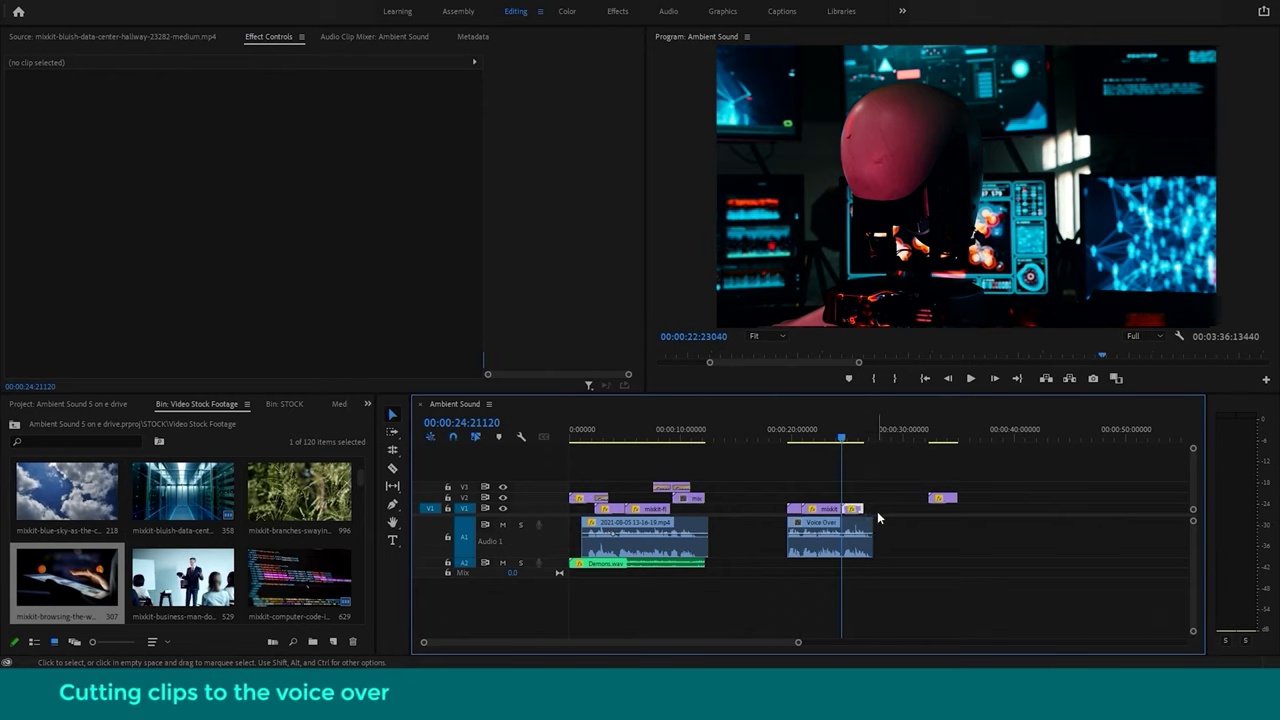
key(space)
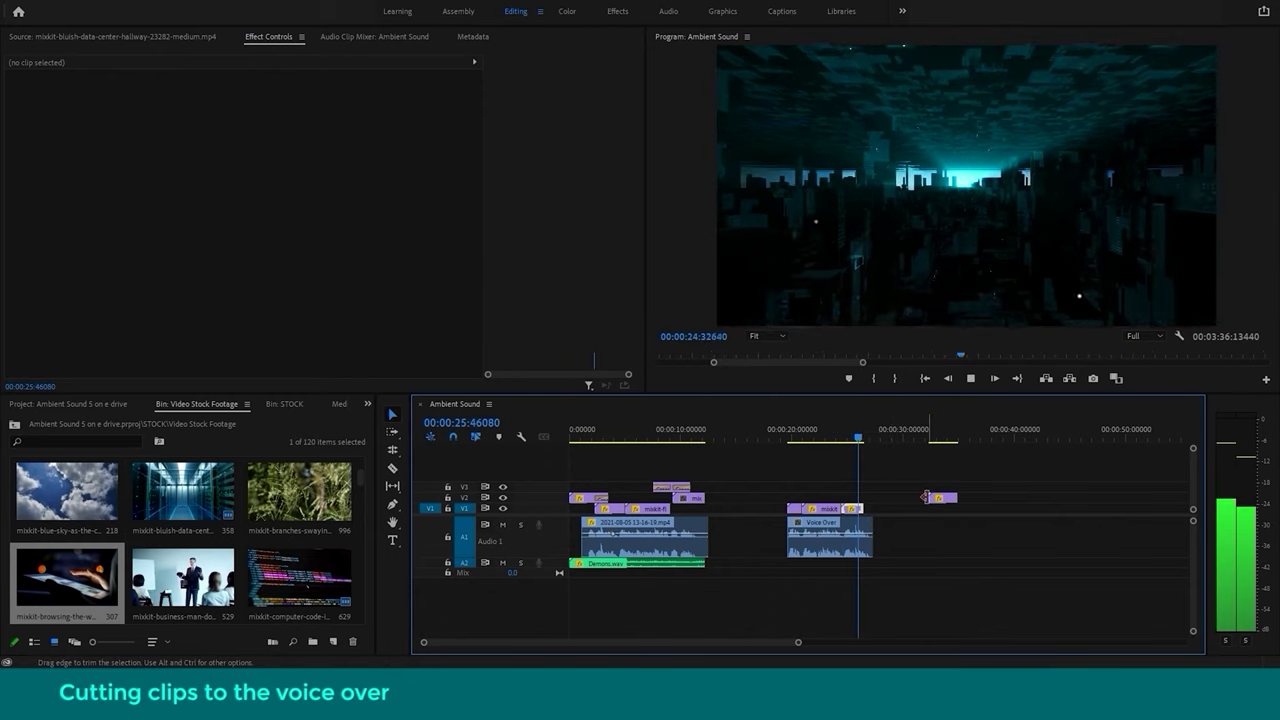
key(space)
Step: Move the small V2 clip down onto V1 and preview from about 19 seconds
drag(951, 501, 871, 511)
key(space)
key(space)
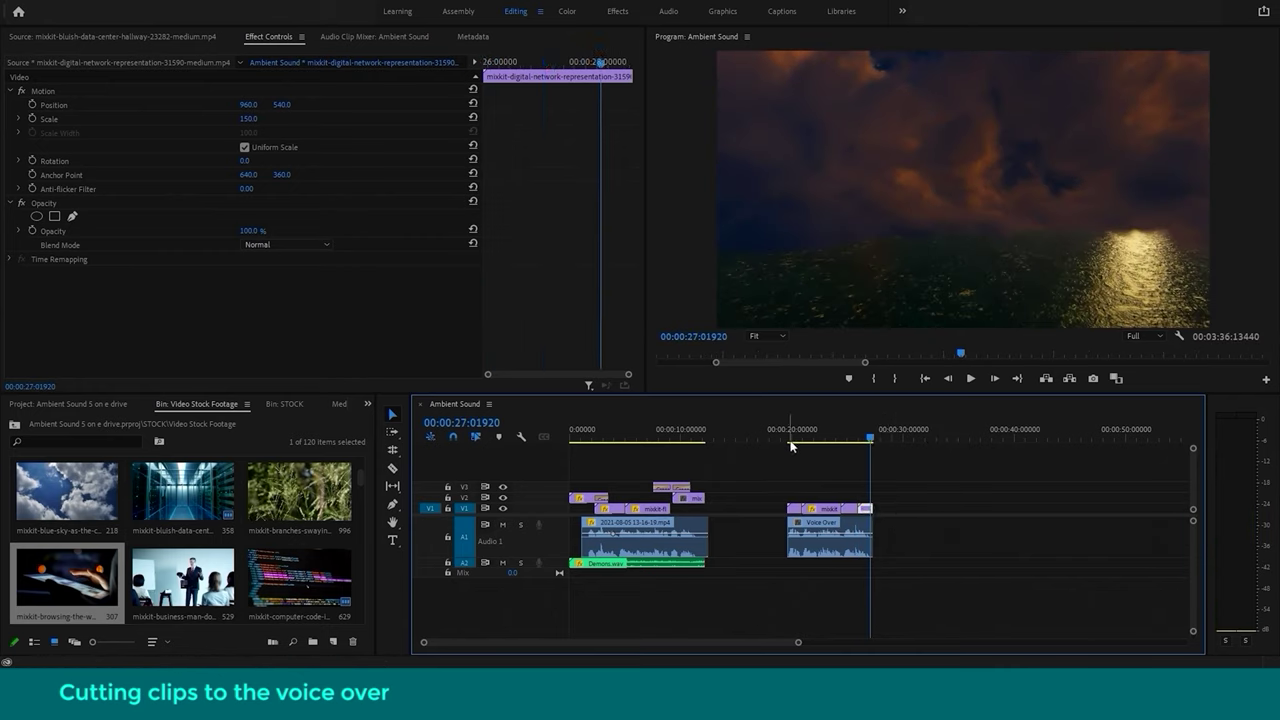
click(789, 438)
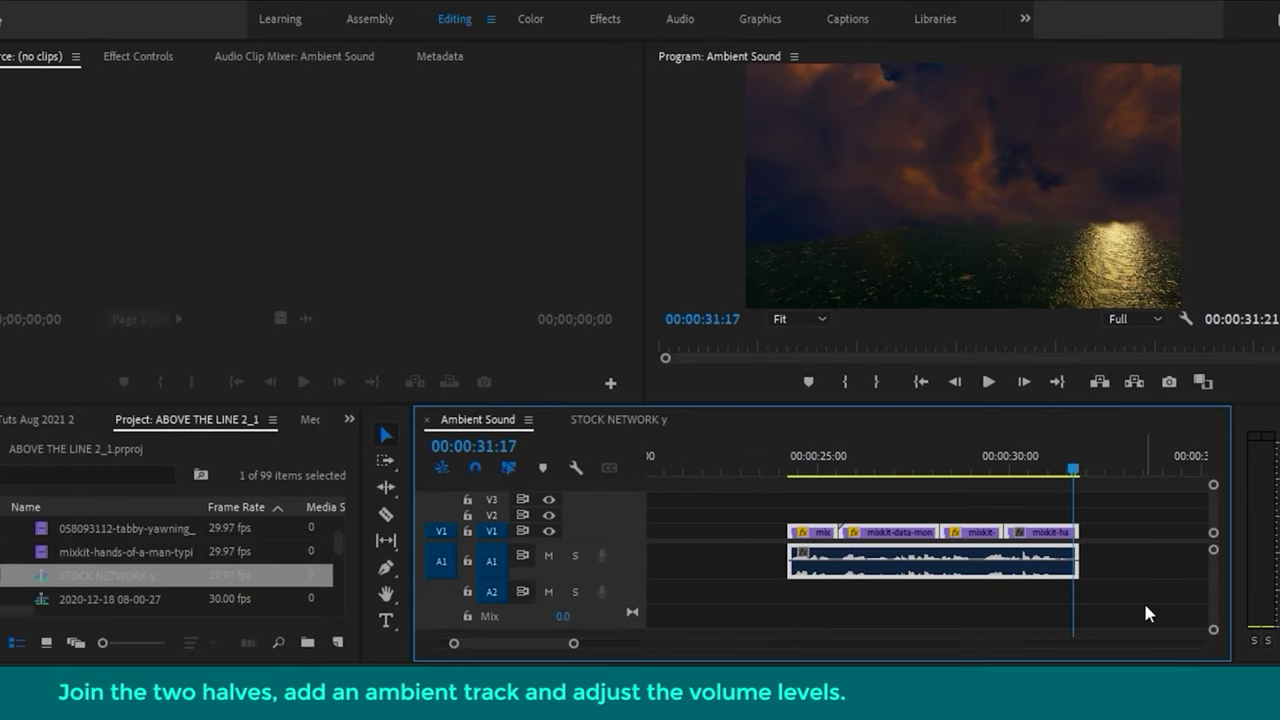
Step: Slide the second-half clips left to 00:00:15 and scrub through the join
drag(574, 645, 649, 651)
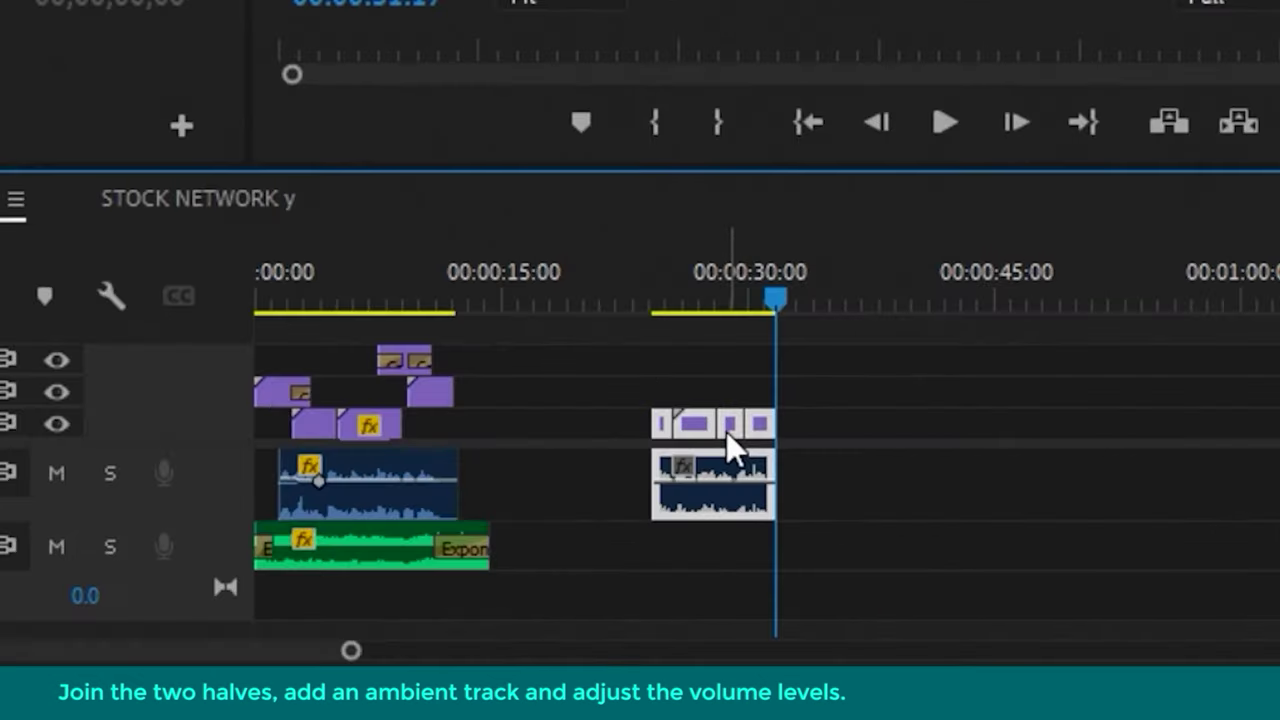
drag(726, 431, 522, 452)
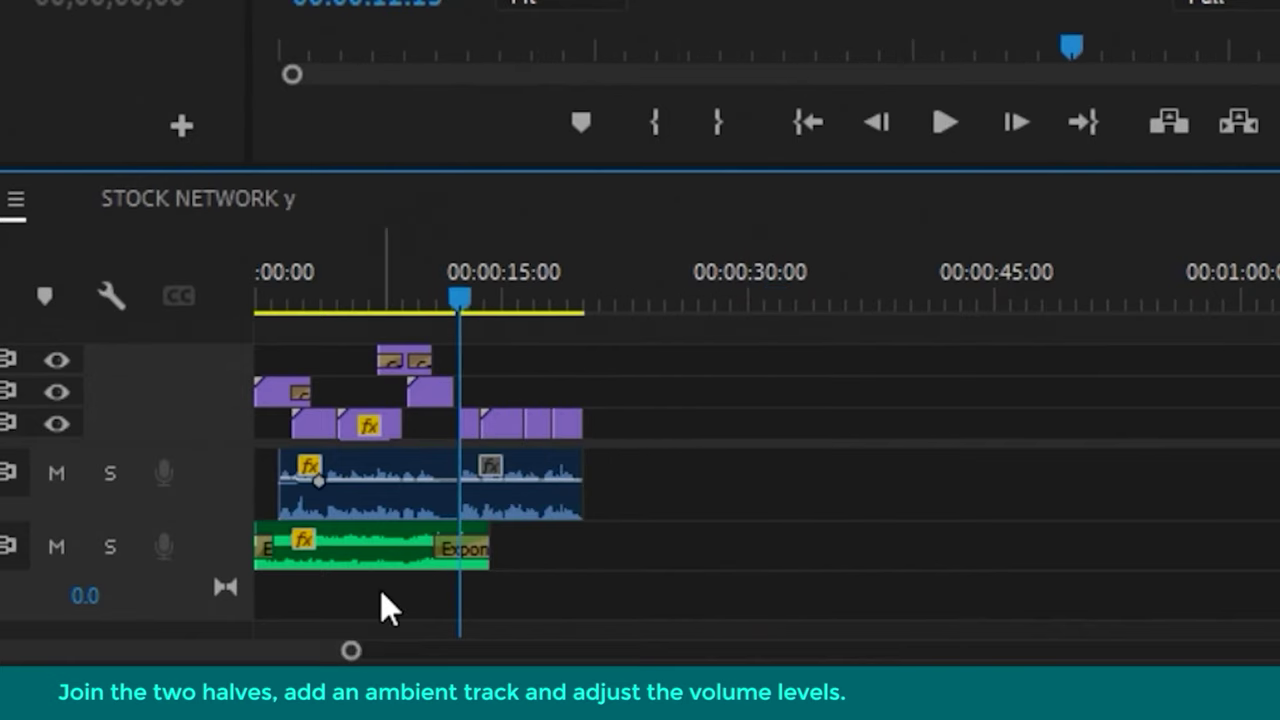
key(=)
key(=)
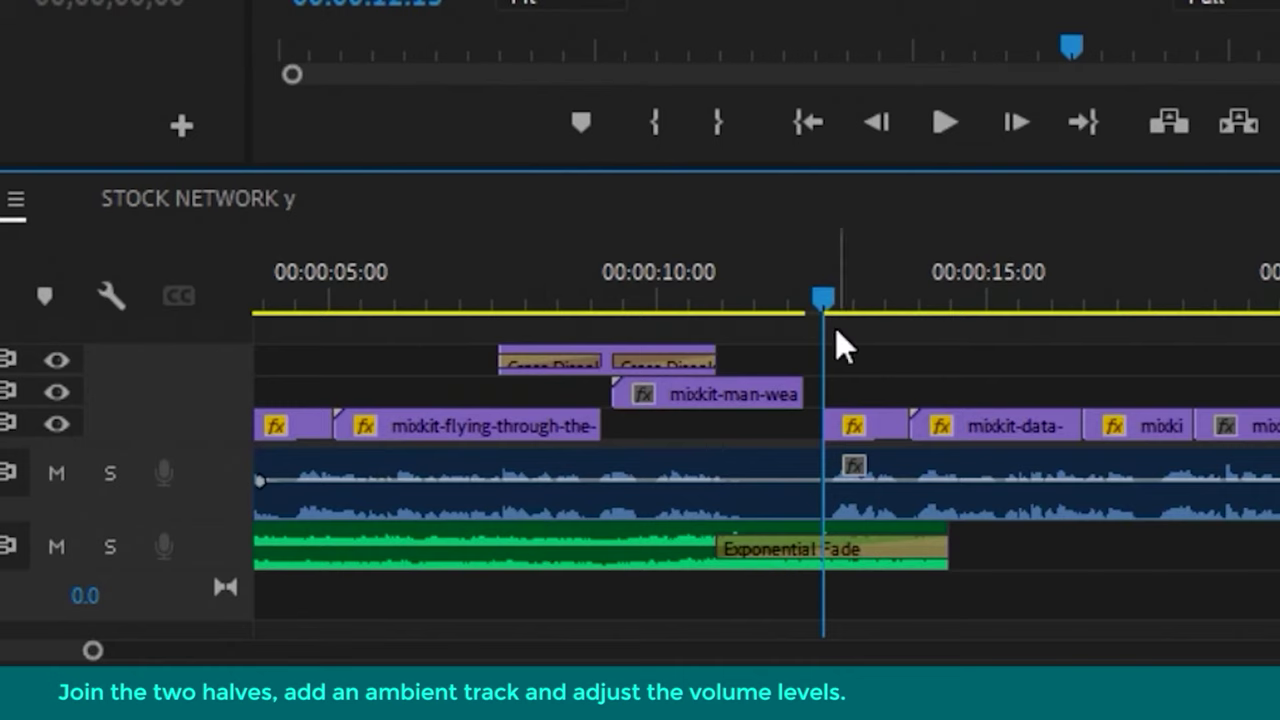
drag(803, 289, 774, 286)
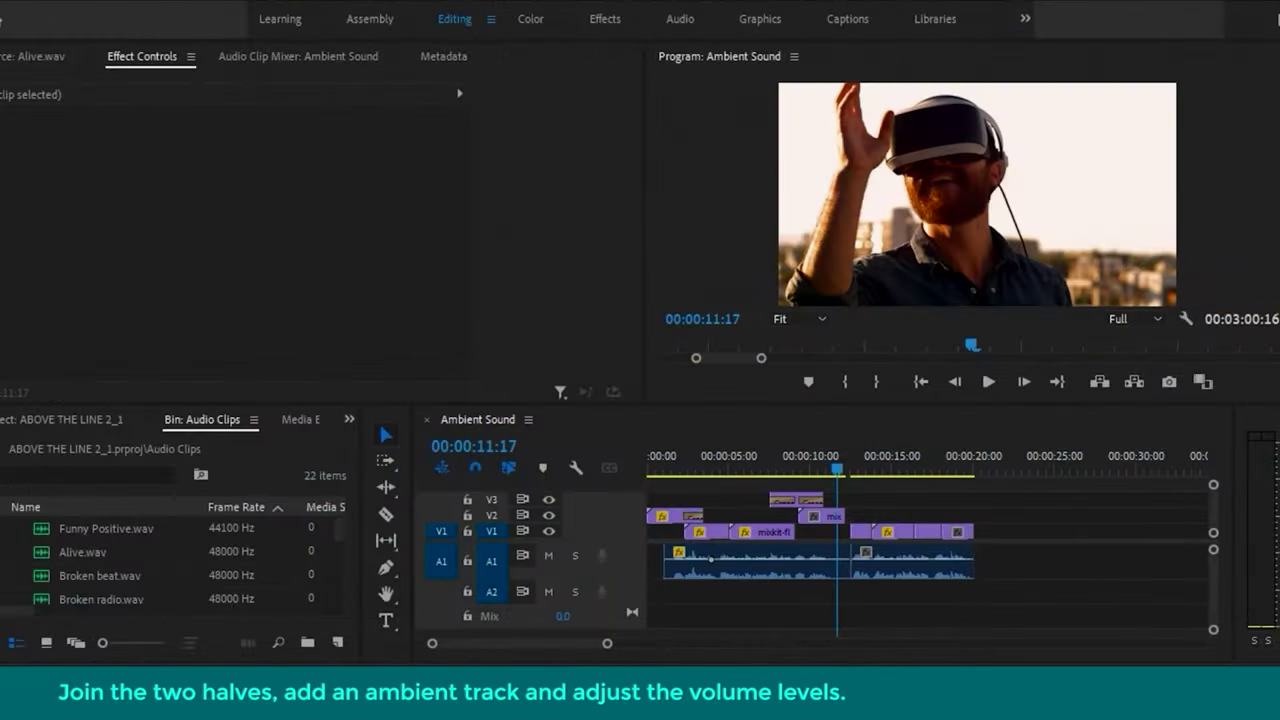
Step: Load Broken beat.wav in the Source Monitor and play a short preview
click(454, 662)
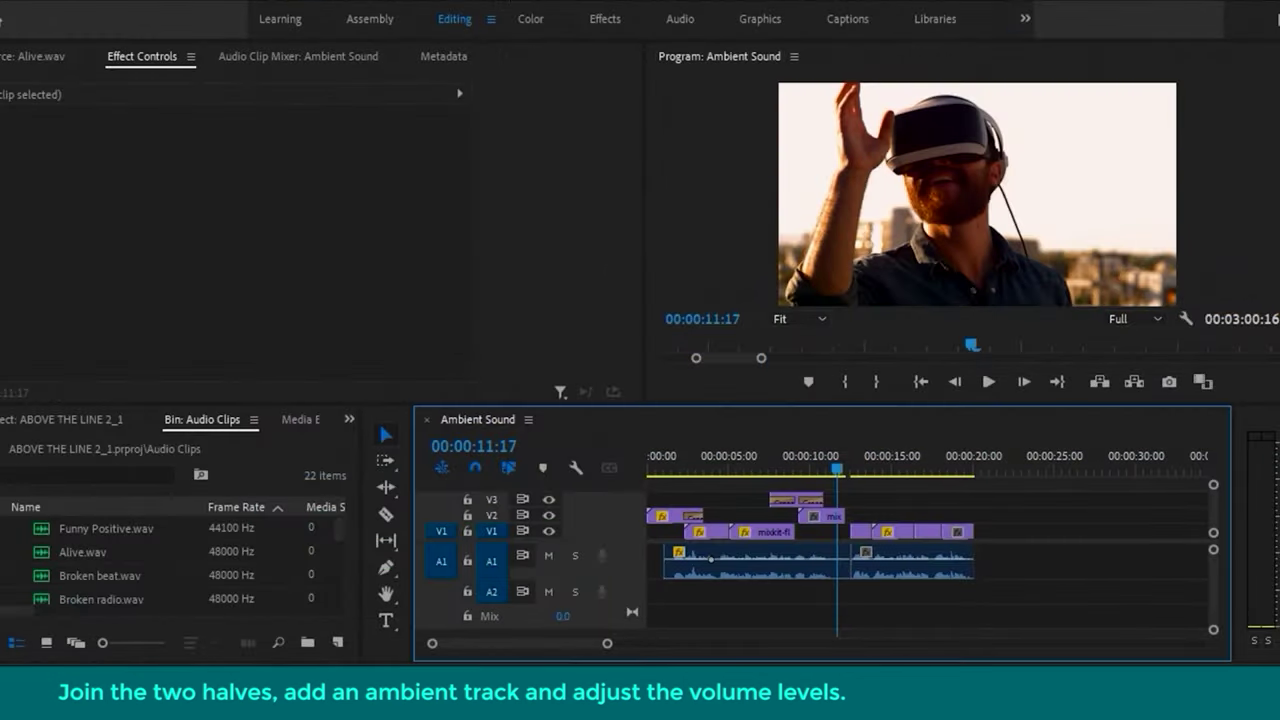
double_click(40, 578)
click(304, 382)
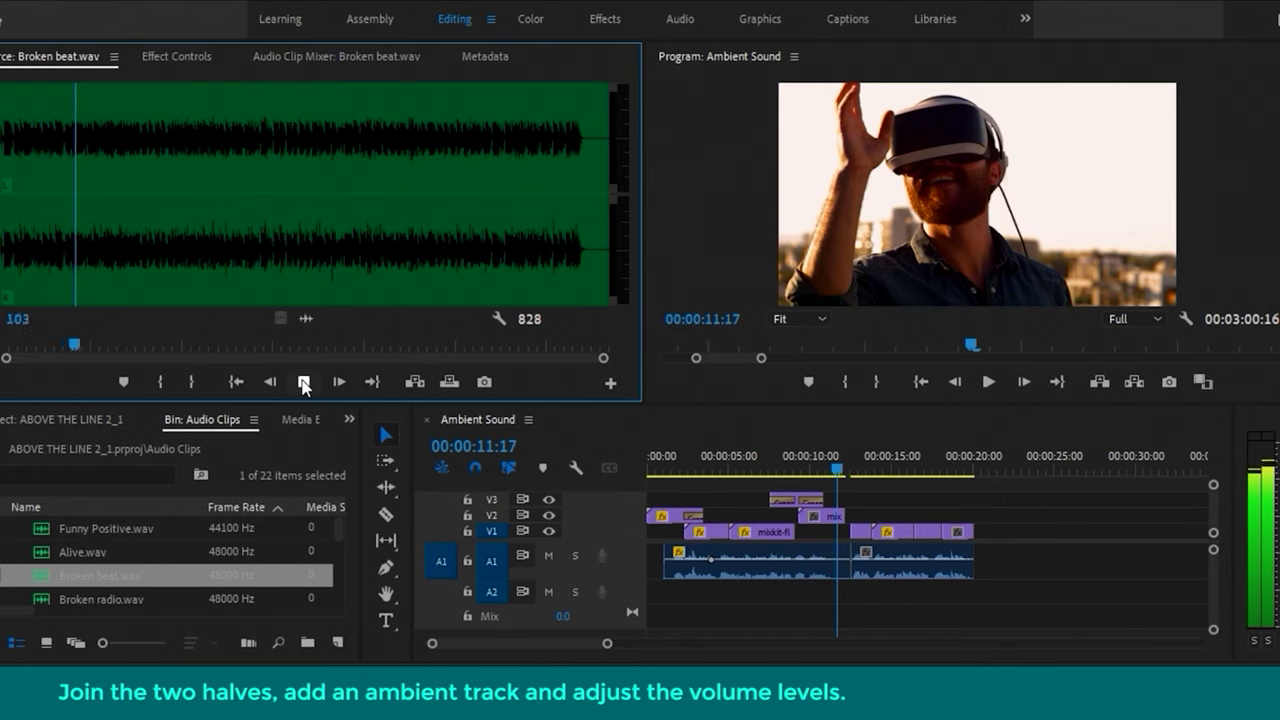
click(304, 382)
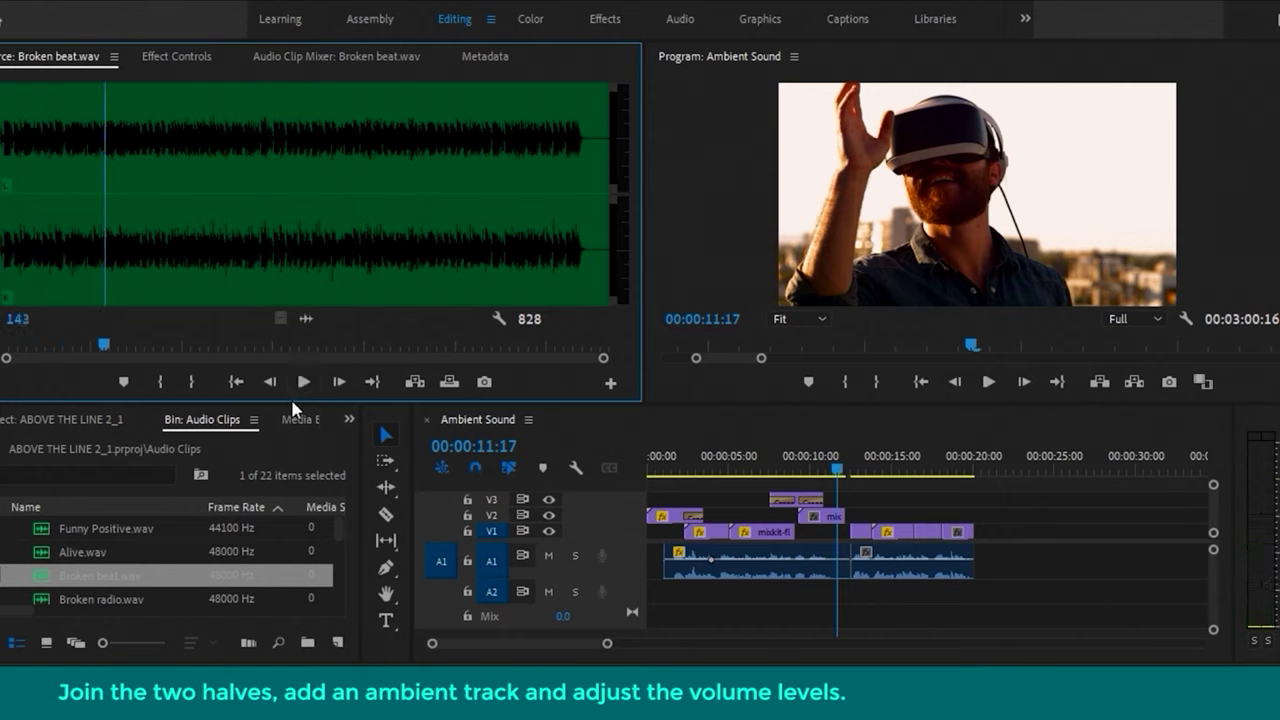
Step: Audition Cemetary.wav, then listen to several points in Demons.wav
scroll(108, 575, down, 1)
double_click(108, 575)
key(space)
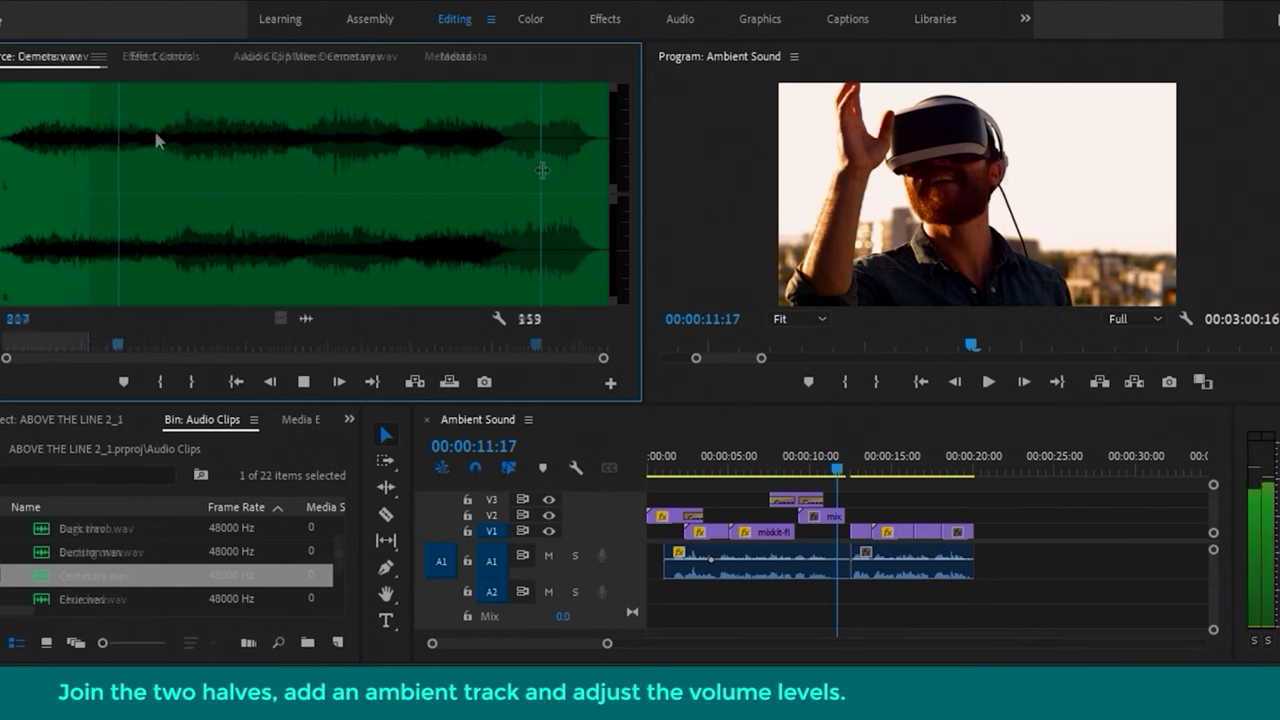
click(300, 132)
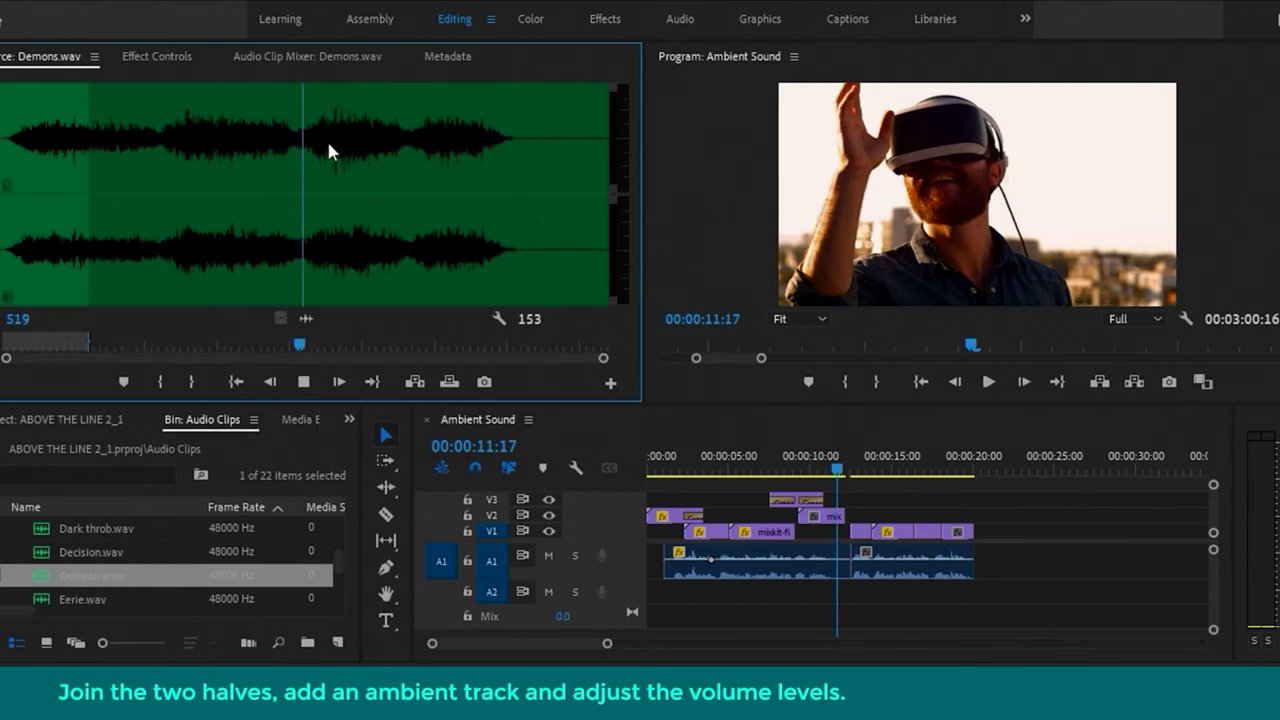
click(408, 138)
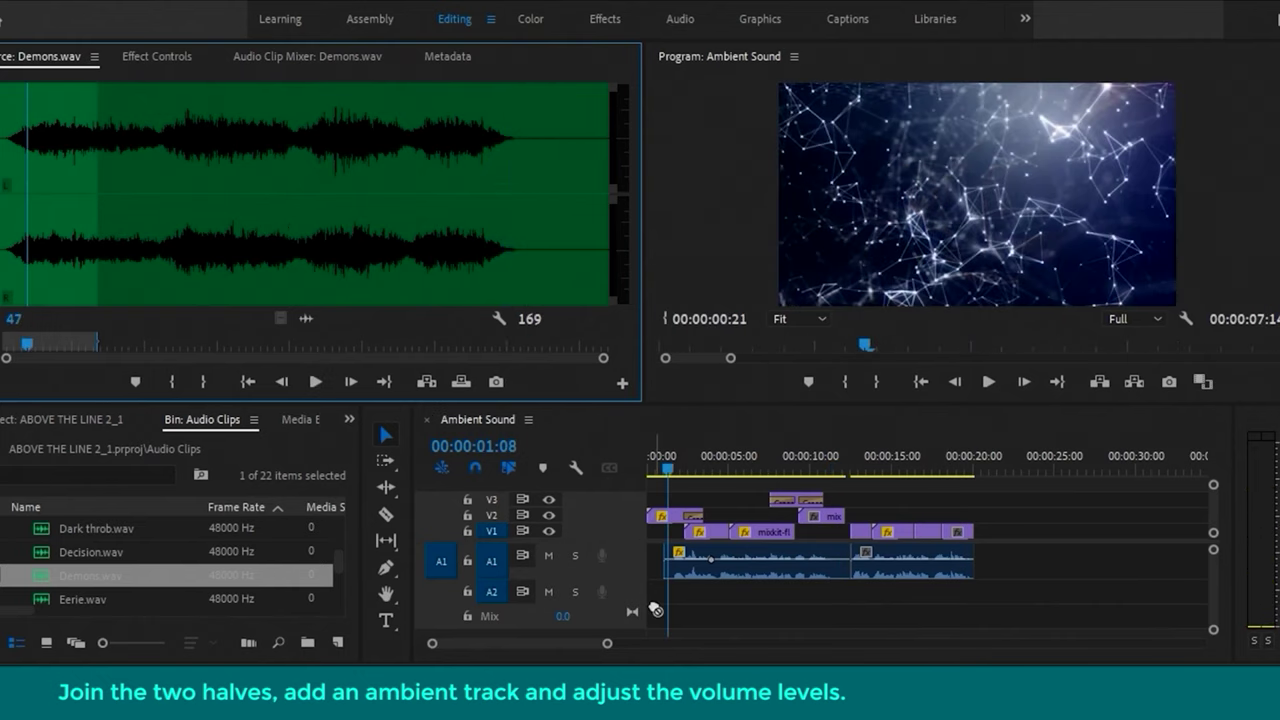
Step: Place Demons.wav on A2 at 00:00:00, stretch it to about 20 seconds and preview
drag(655, 609, 616, 620)
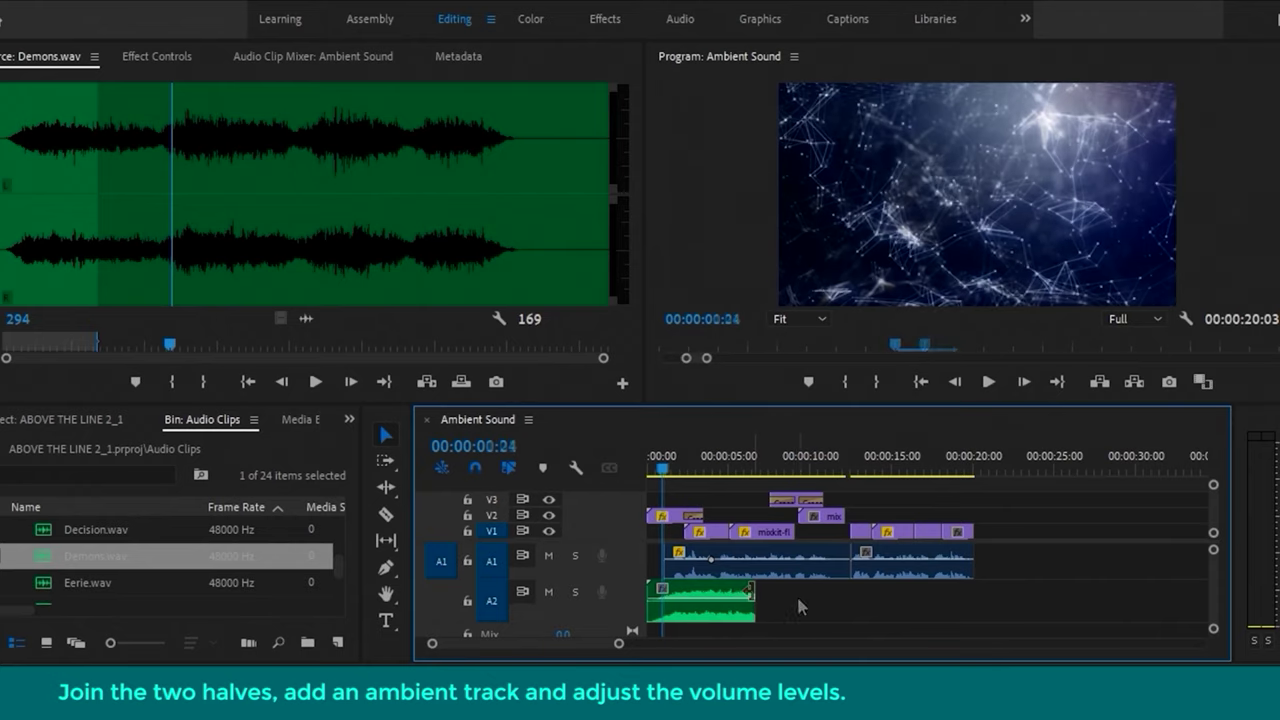
drag(752, 591, 991, 584)
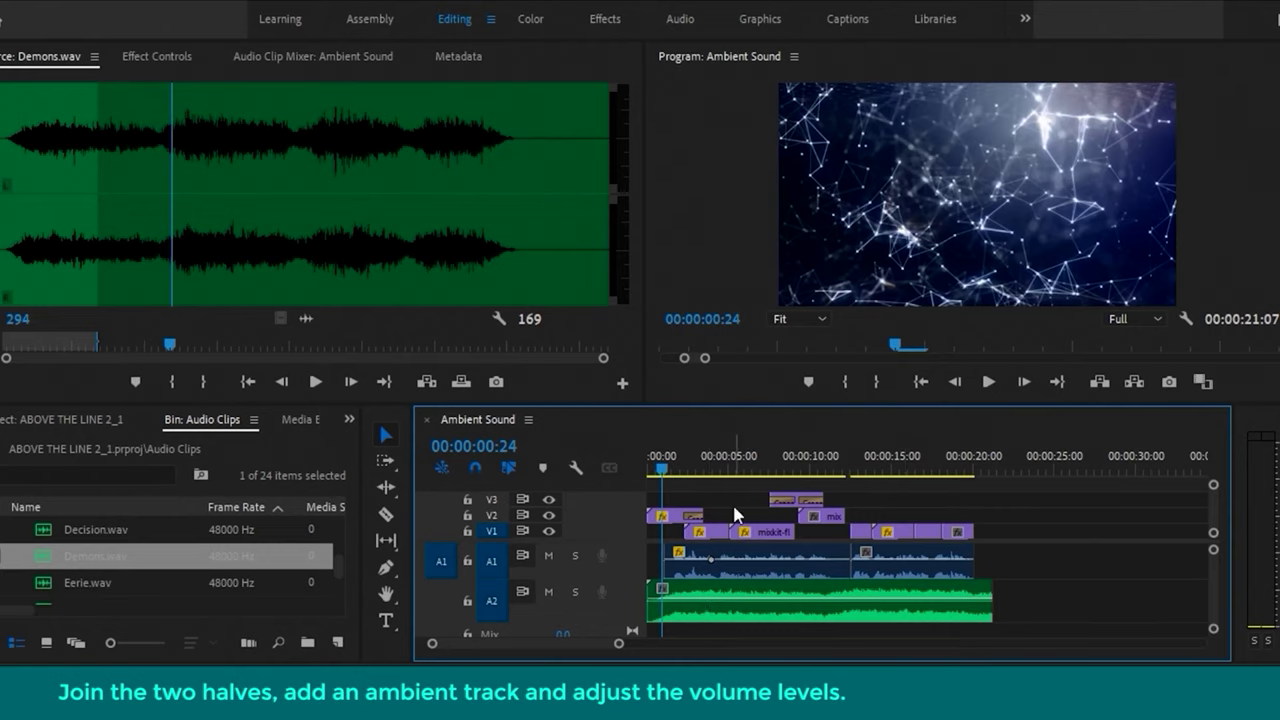
key(space)
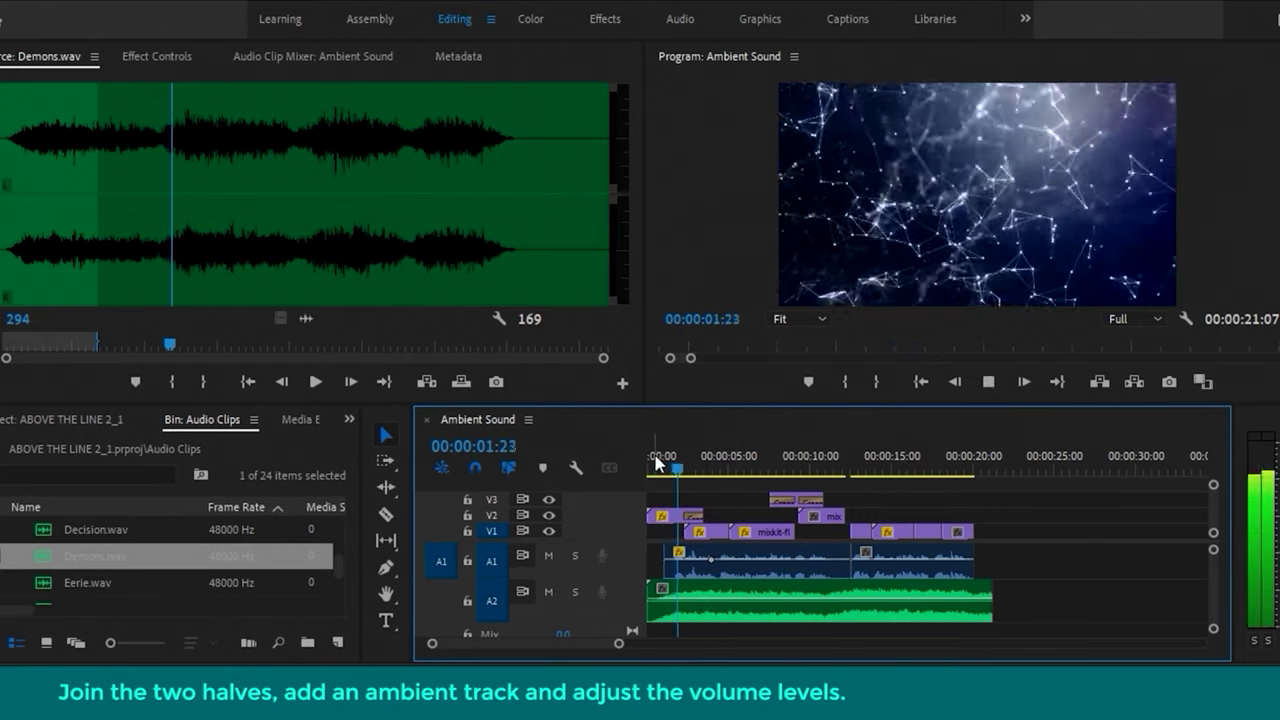
key(space)
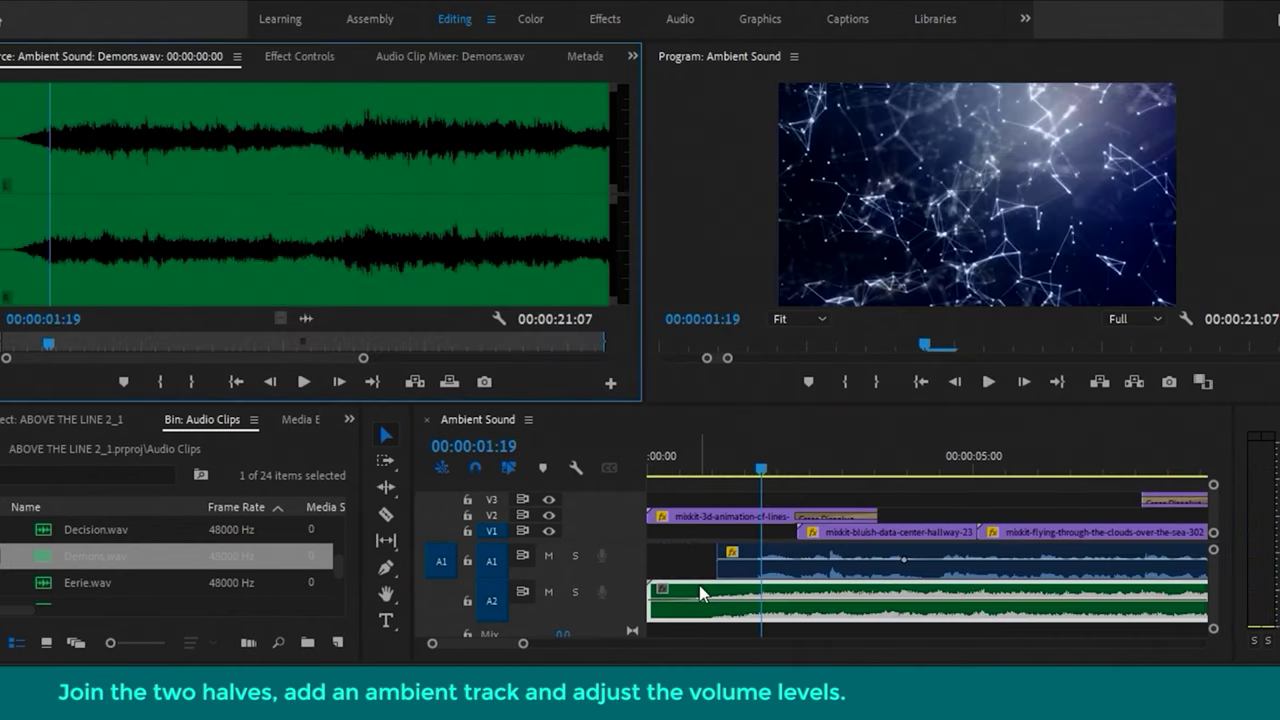
Step: Set the Demons.wav Volume Level to -10 in Effect Controls
click(305, 57)
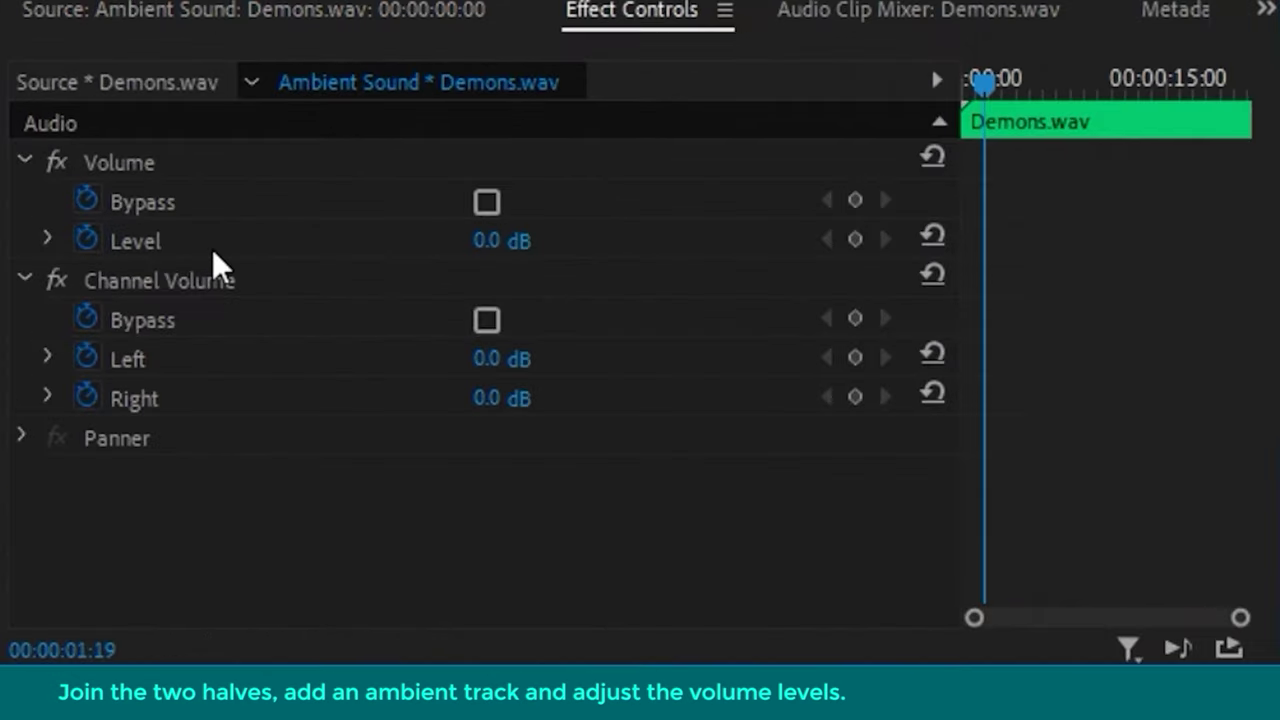
click(224, 177)
click(704, 242)
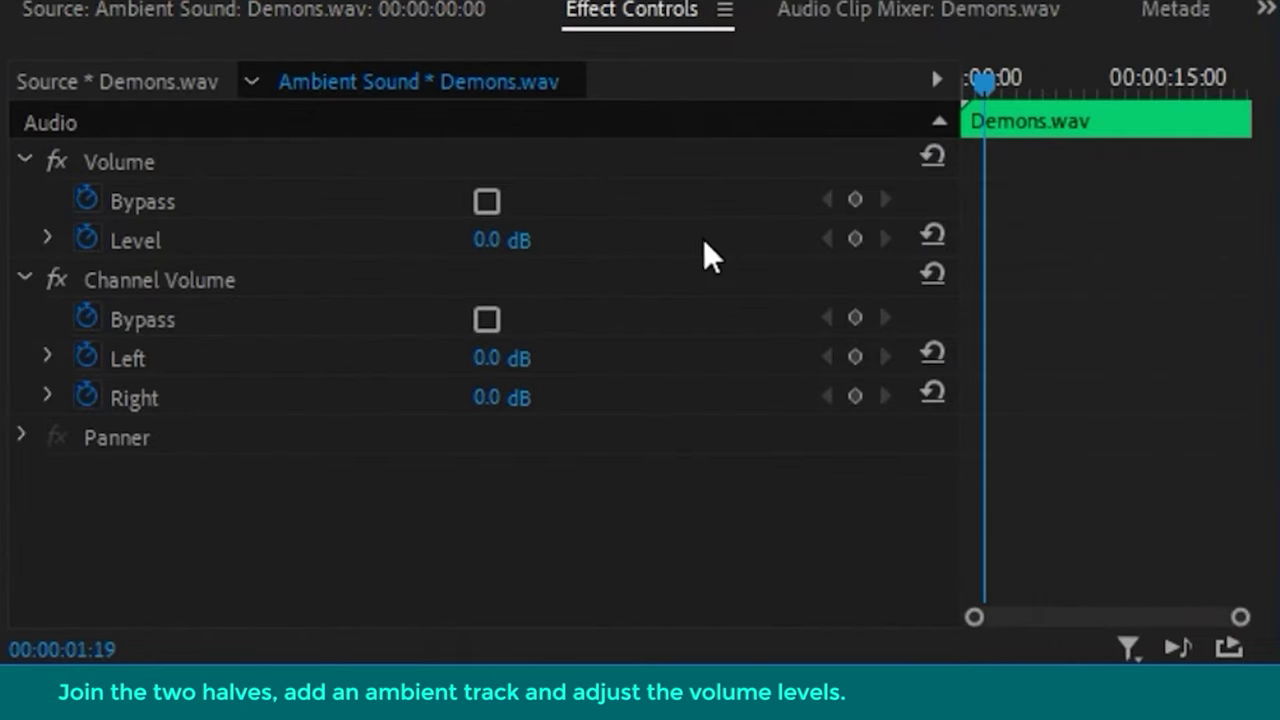
click(490, 250)
text(-10)
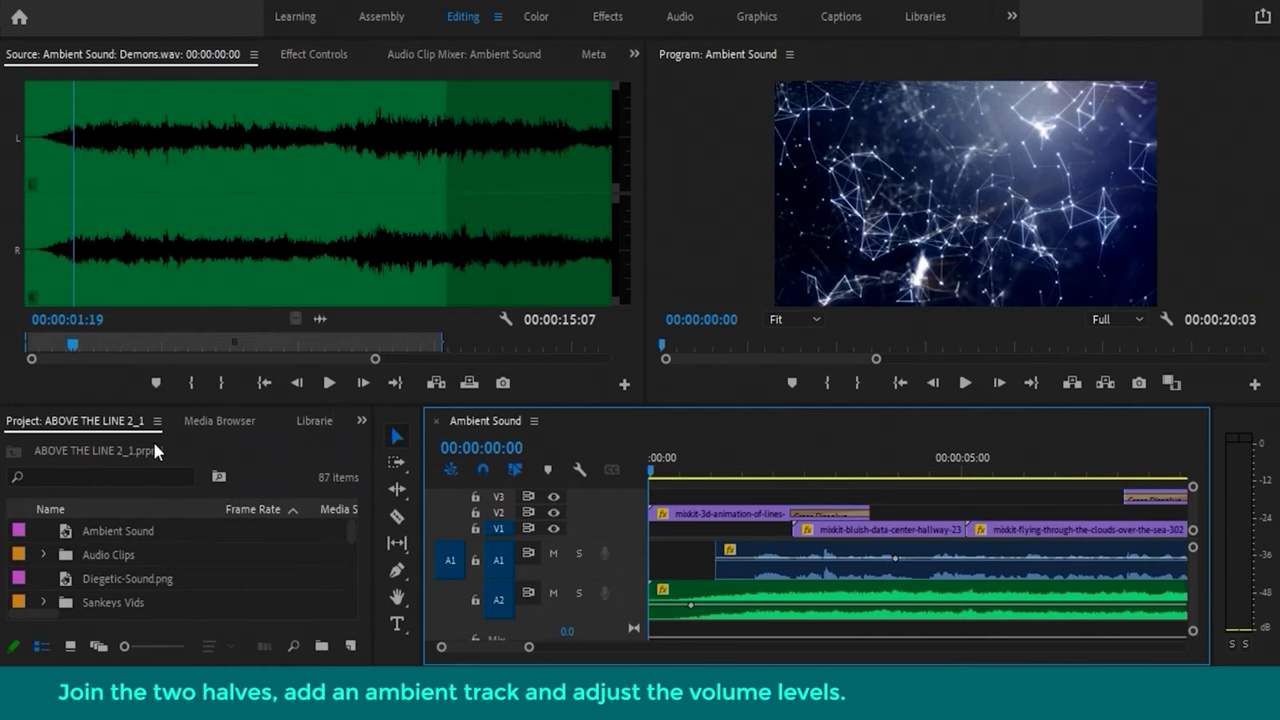
Step: Stretch Demons.wav on A2 to end with the final video clip, around 00:00:20
key(space)
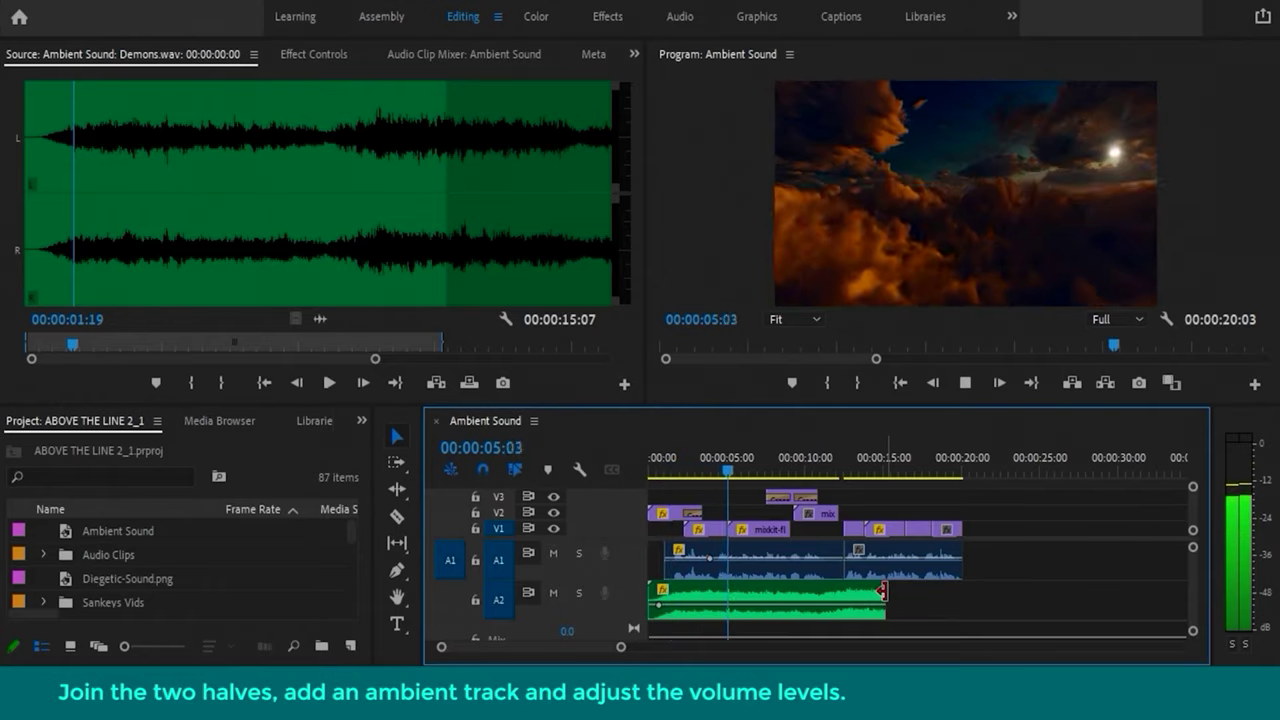
drag(881, 591, 962, 597)
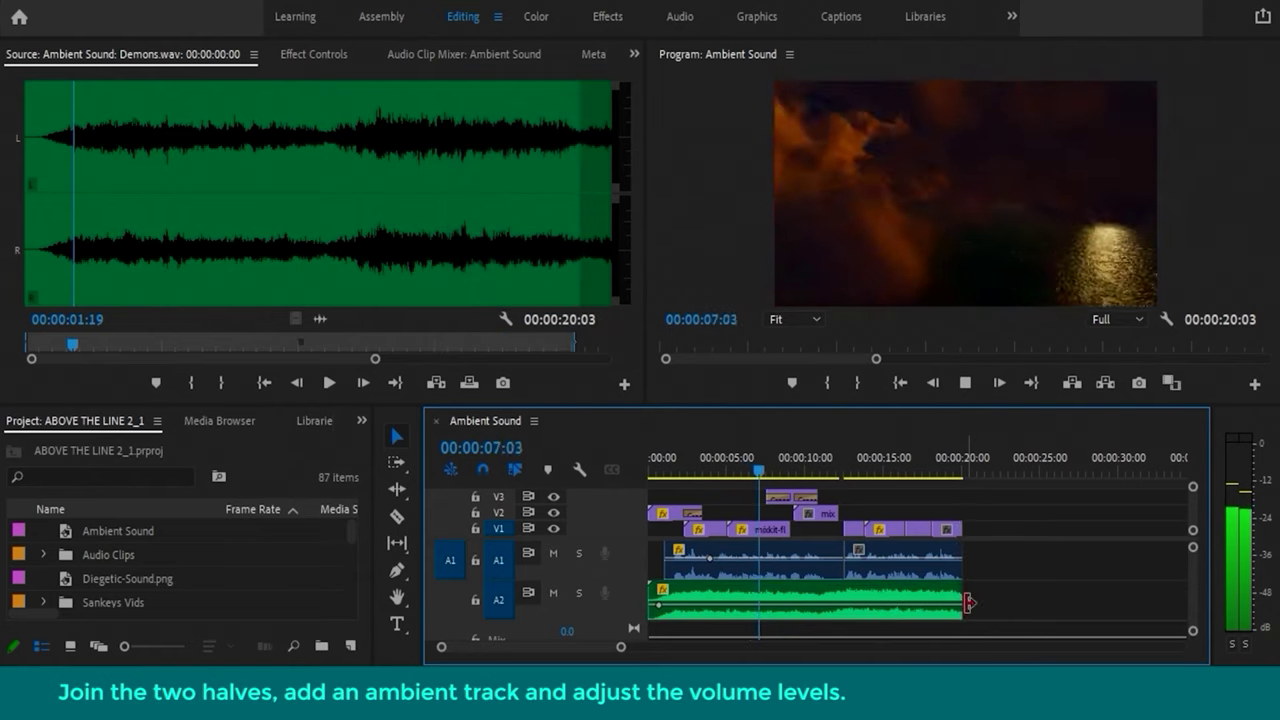
click(670, 600)
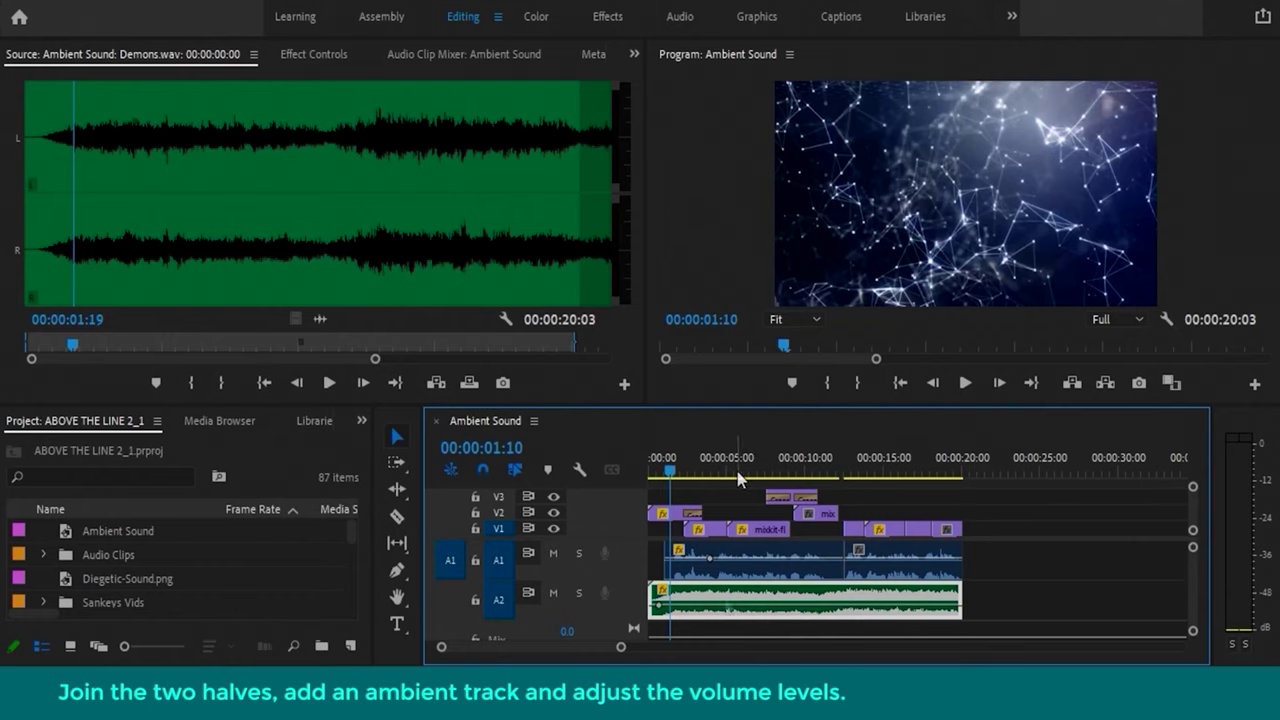
Step: Lower the Demons.wav volume line, check the level, and extend it past the last shot to 00:00:21:20
drag(722, 612, 722, 598)
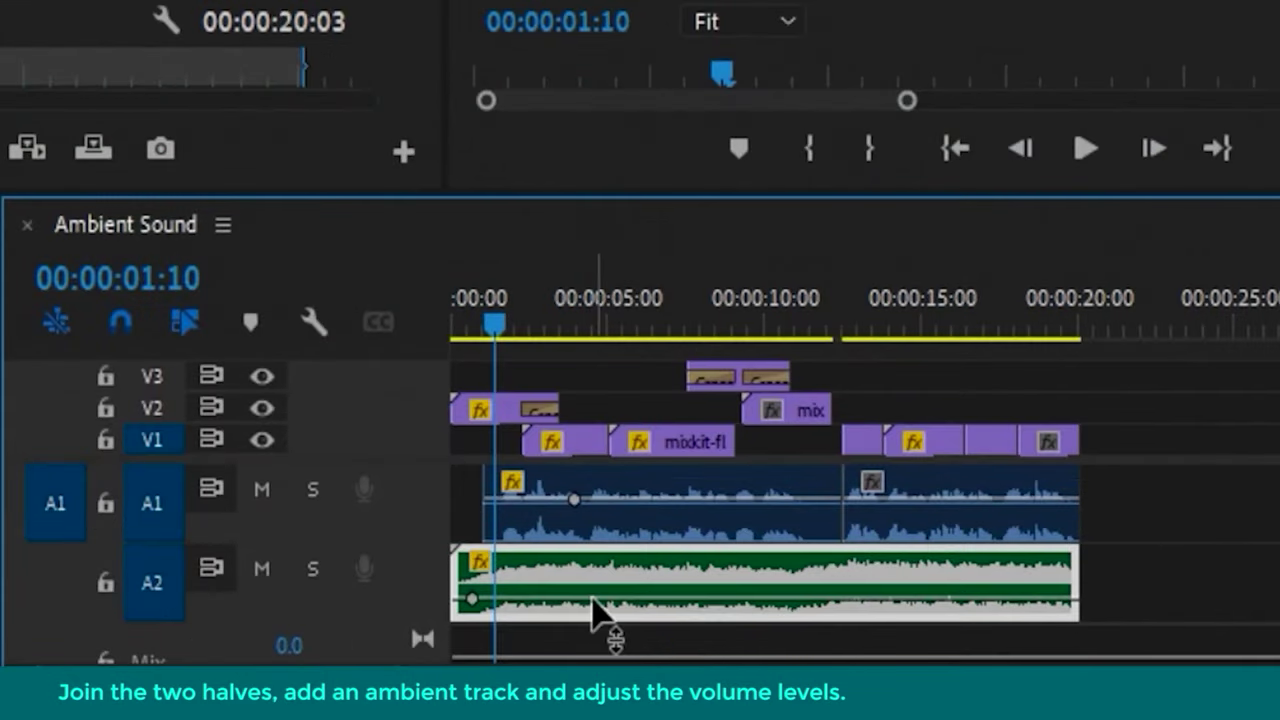
click(474, 305)
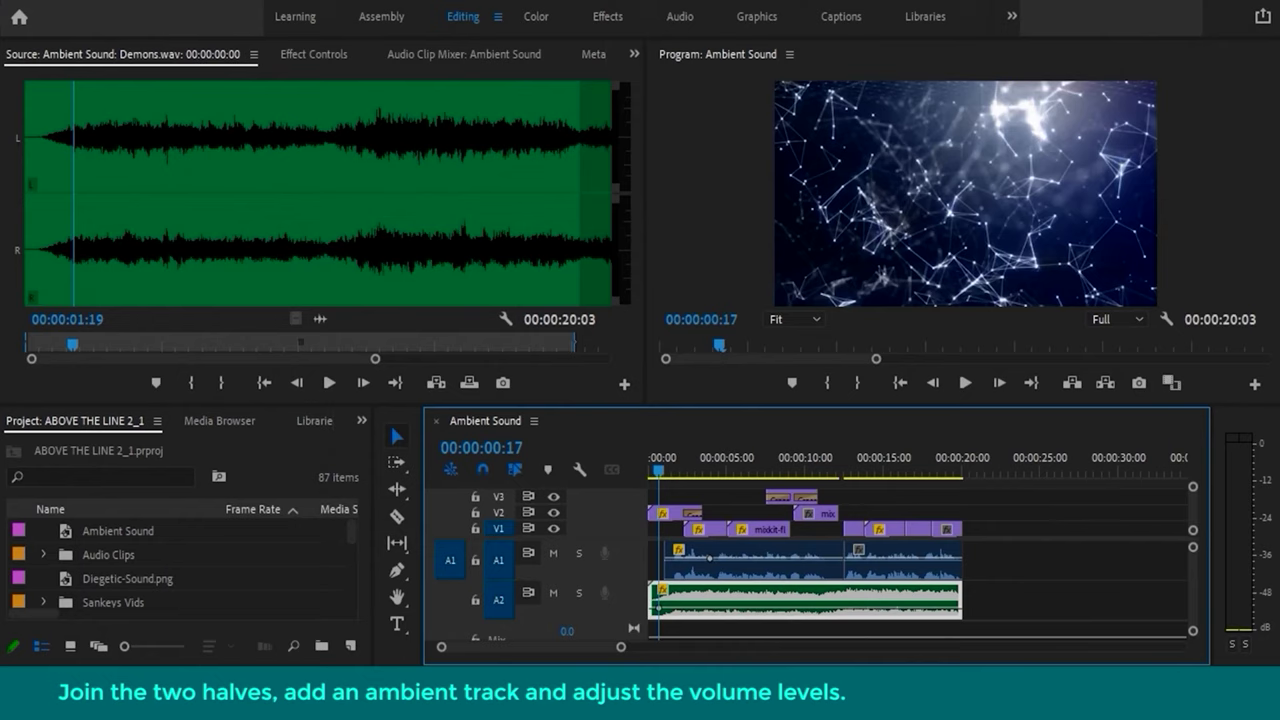
click(713, 494)
key(space)
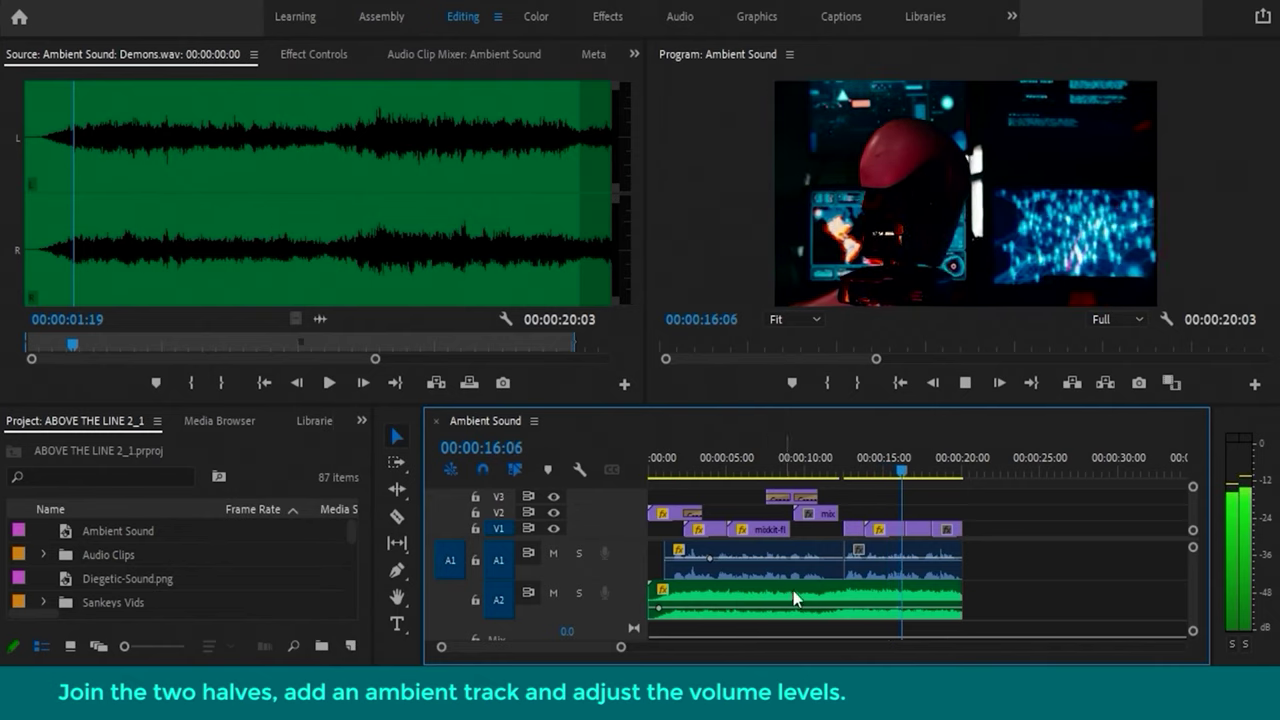
drag(962, 600, 998, 593)
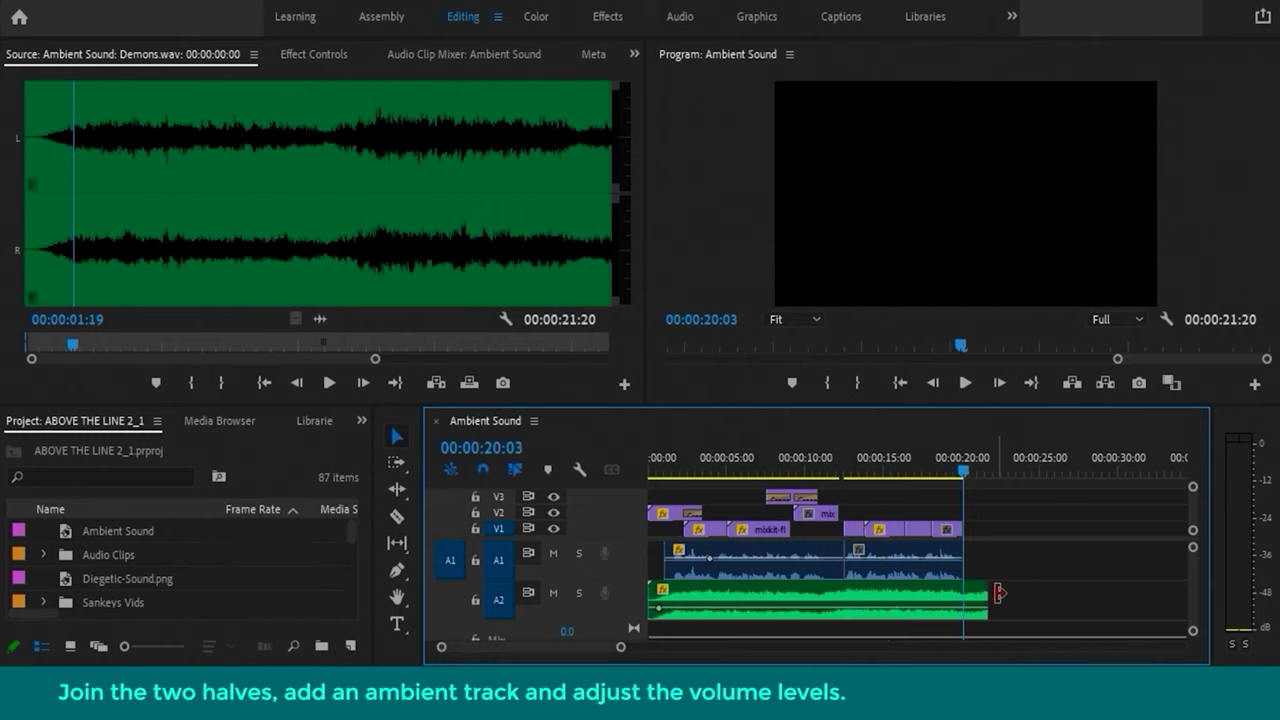